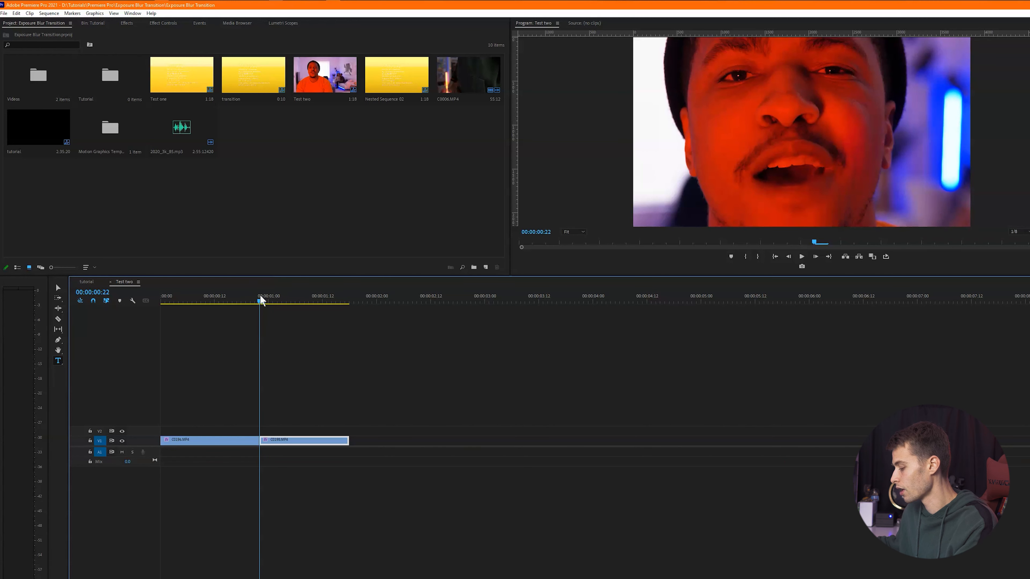
- Split the first clip five frames before the cut between the two clips, at 00:00:00:17
{"action": "key", "text": "shift+Left"}
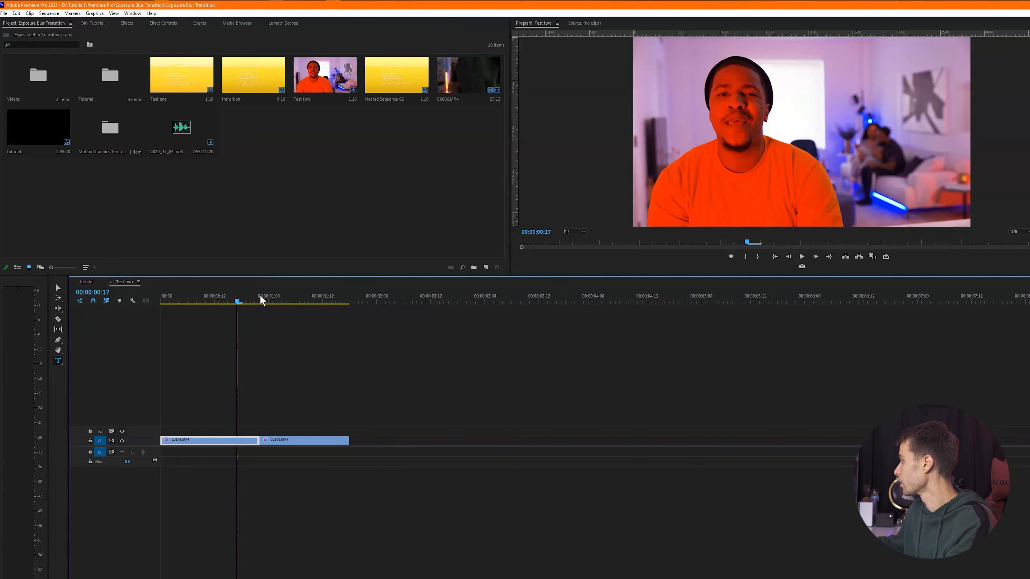
{"action": "left_click", "coordinate": [58, 320]}
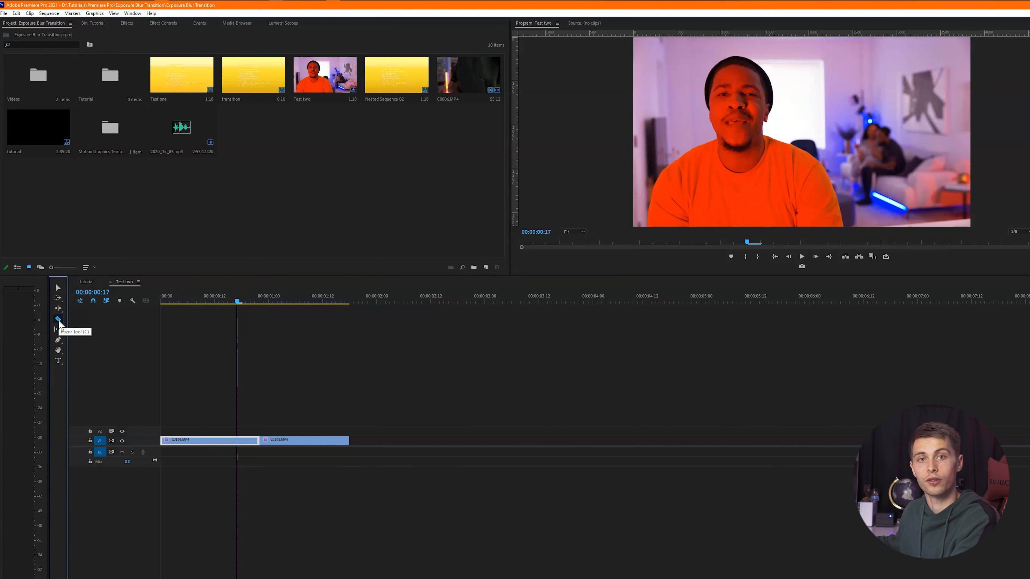
{"action": "left_click", "coordinate": [237, 441]}
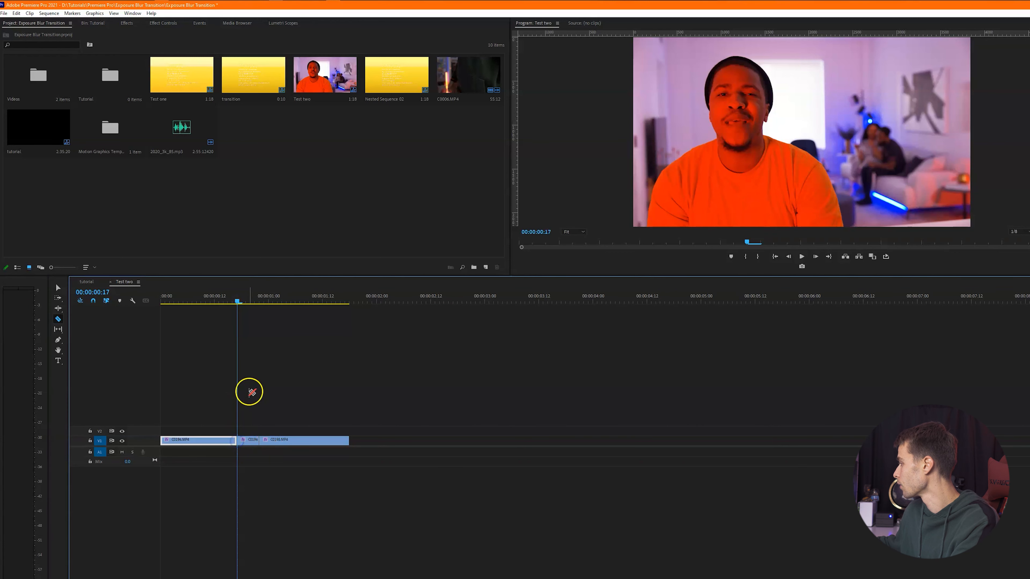
{"action": "key", "text": "v"}
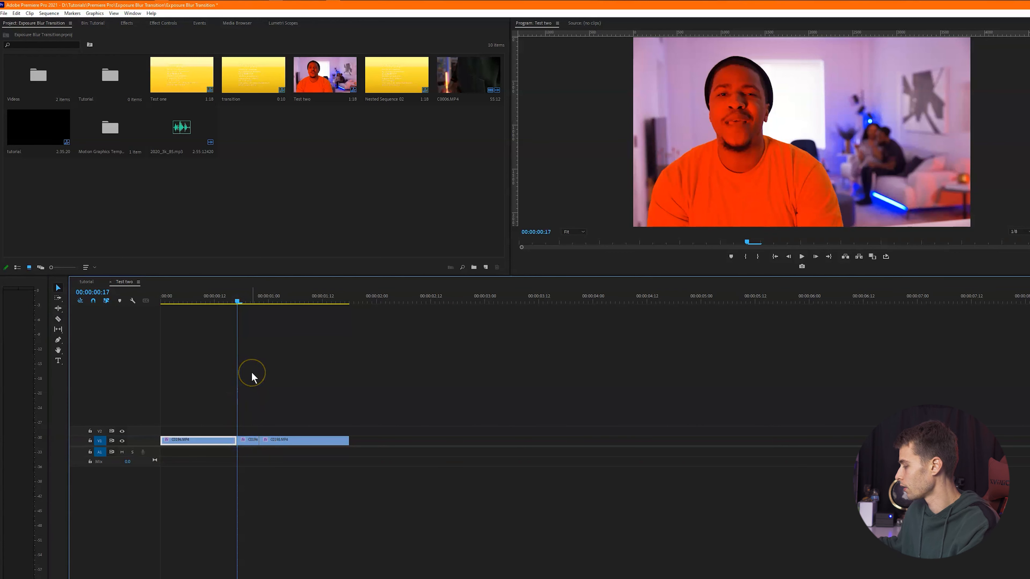
- Split the second clip five frames after the original cut, at 00:00:01:03
{"action": "key", "text": "Down"}
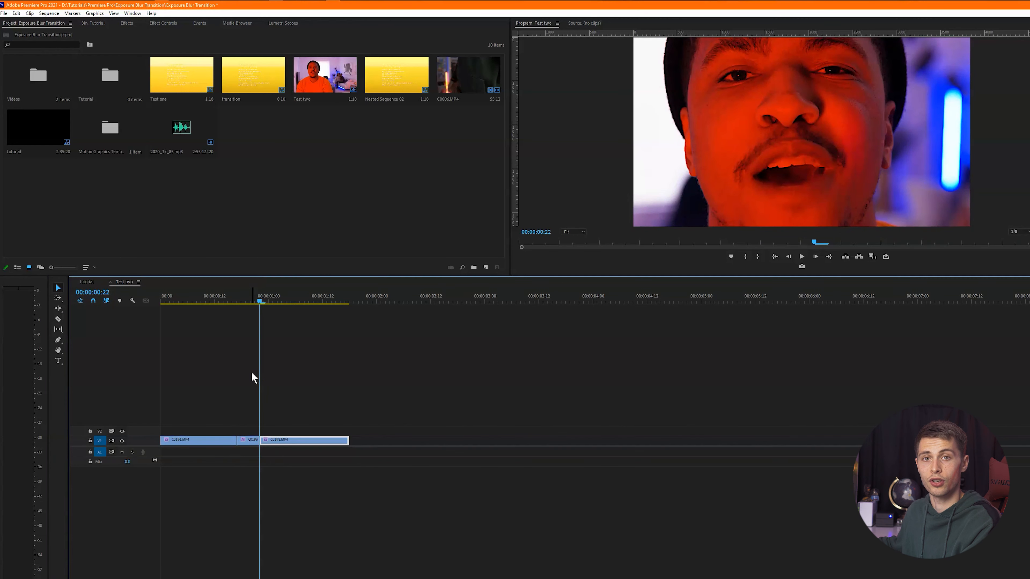
{"action": "key", "text": "space"}
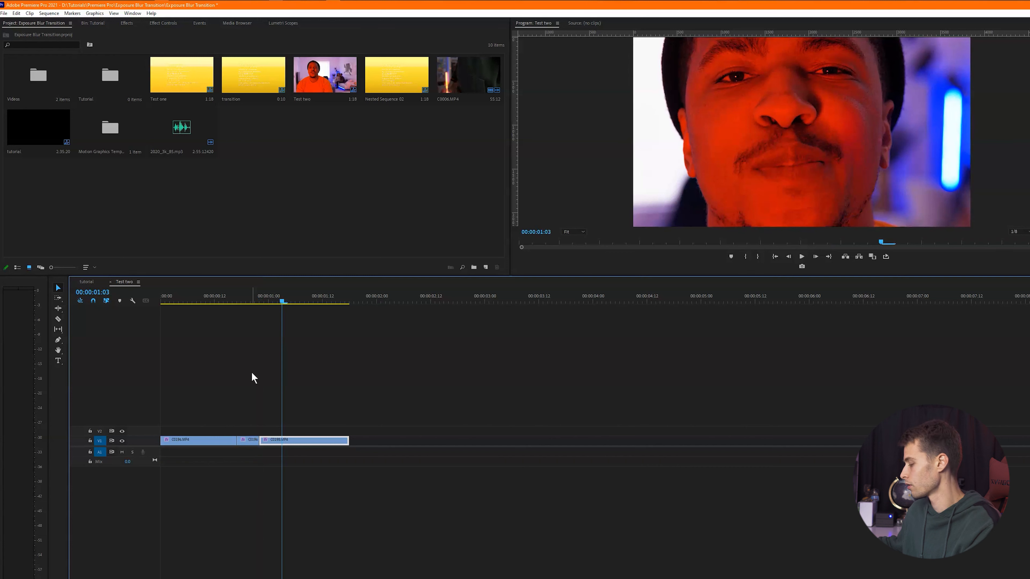
{"action": "key", "text": "ctrl+k"}
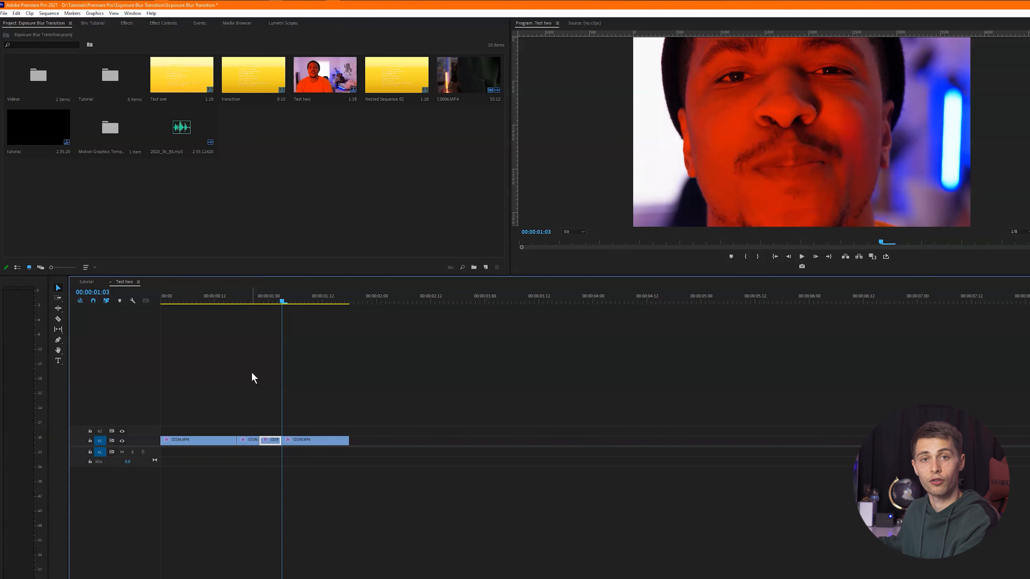
- Nest the two short segments around the cut into a sequence named "transition"
{"action": "left_click_drag", "start_coordinate": [237, 425], "coordinate": [271, 445]}
{"action": "right_click", "coordinate": [270, 445]}
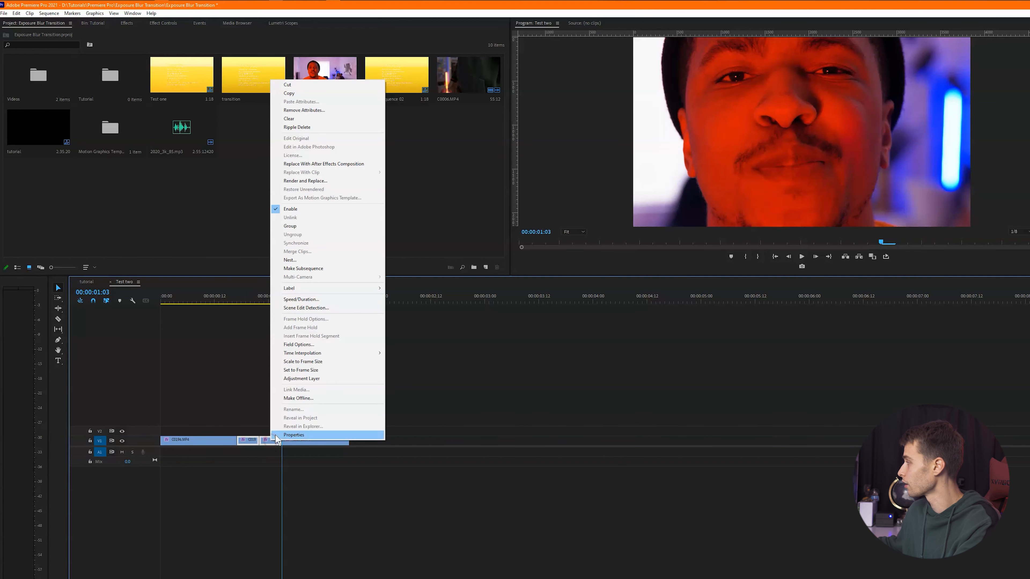
{"action": "left_click", "coordinate": [287, 262]}
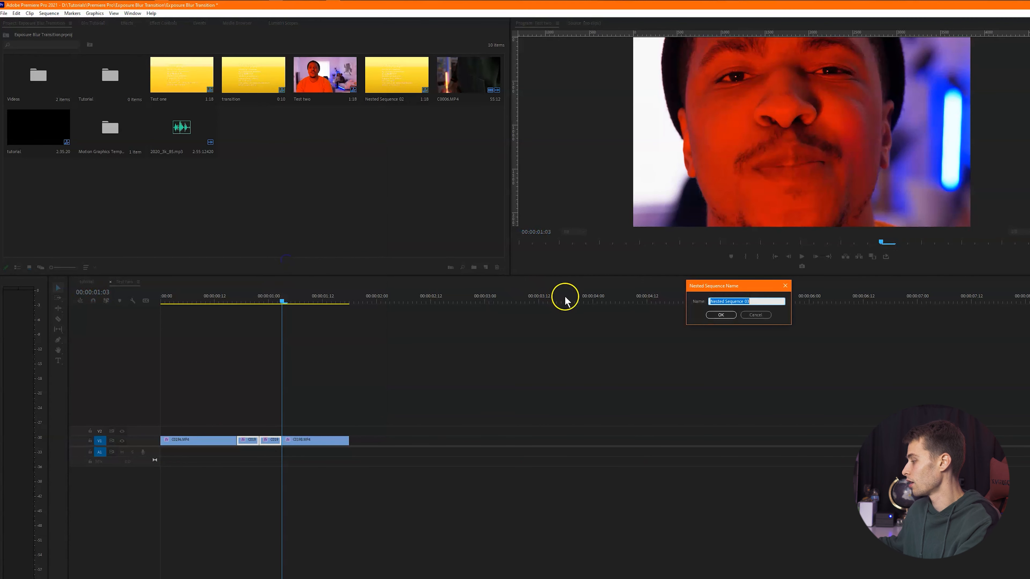
{"action": "type", "text": "tr"}
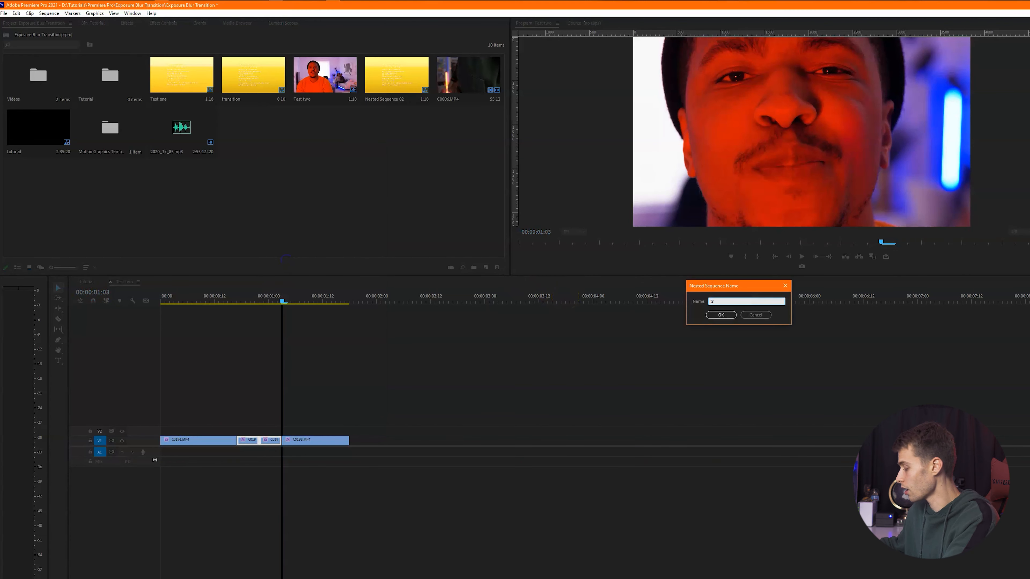
{"action": "type", "text": "ansiton"}
{"action": "key", "text": "Return"}
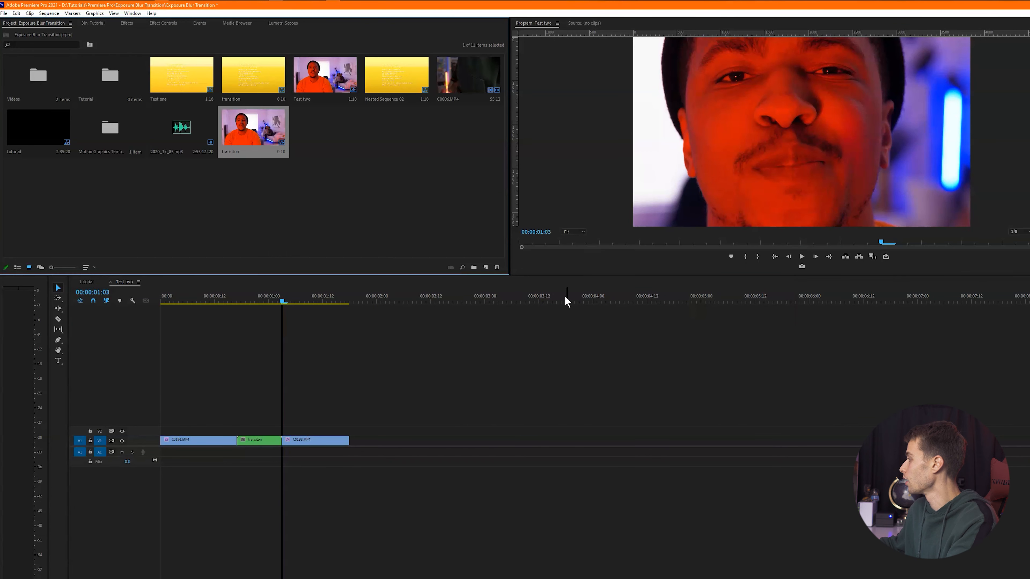
- Place the playhead at the start of the nested transition clip and apply the Fast Blur video effect to that clip
{"action": "left_click", "coordinate": [268, 299]}
{"action": "left_click_drag", "start_coordinate": [268, 296], "coordinate": [238, 296]}
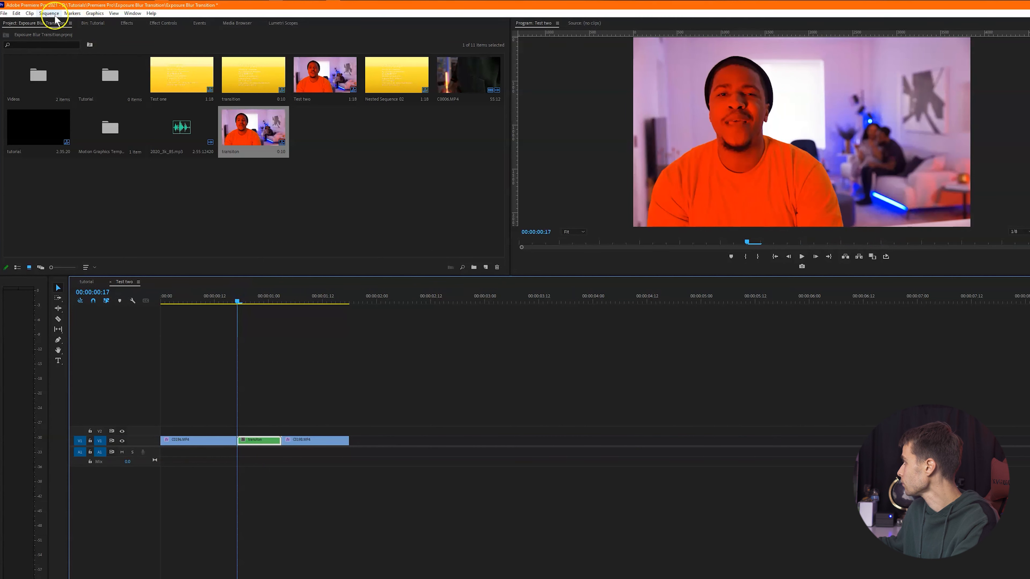
{"action": "left_click", "coordinate": [122, 23]}
{"action": "left_click", "coordinate": [79, 33]}
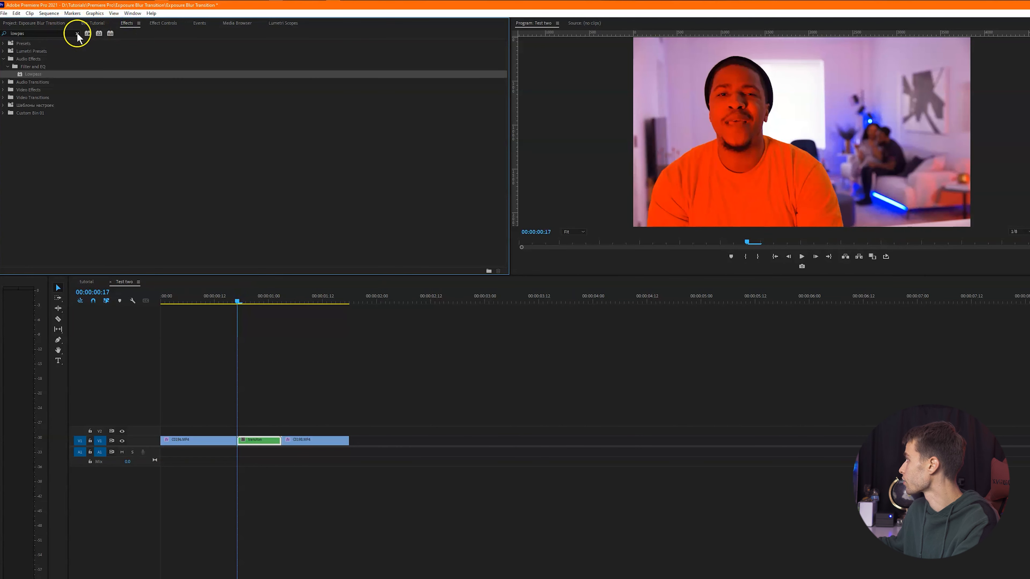
{"action": "left_click", "coordinate": [298, 440]}
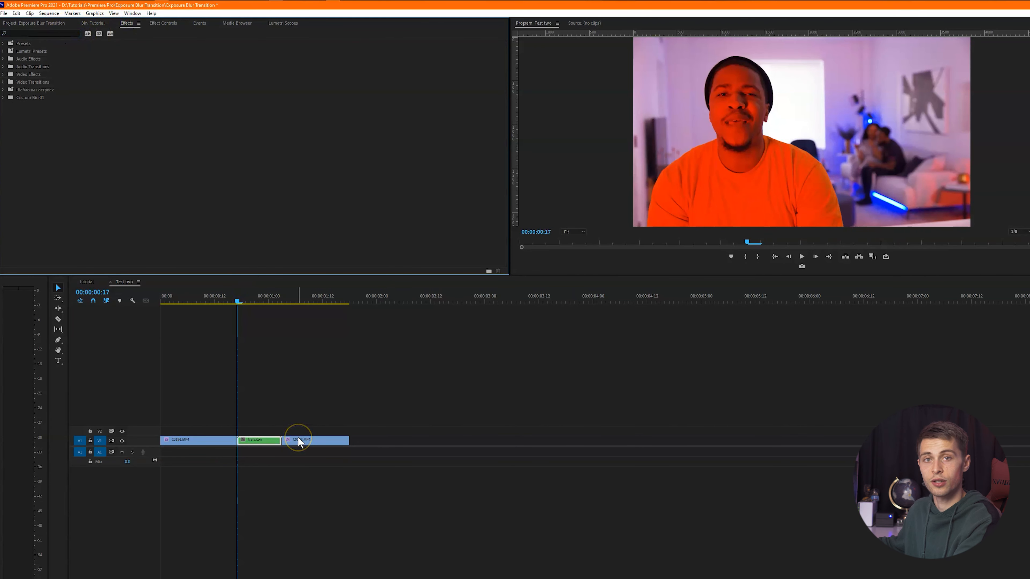
{"action": "left_click", "coordinate": [62, 32]}
{"action": "type", "text": "fast b"}
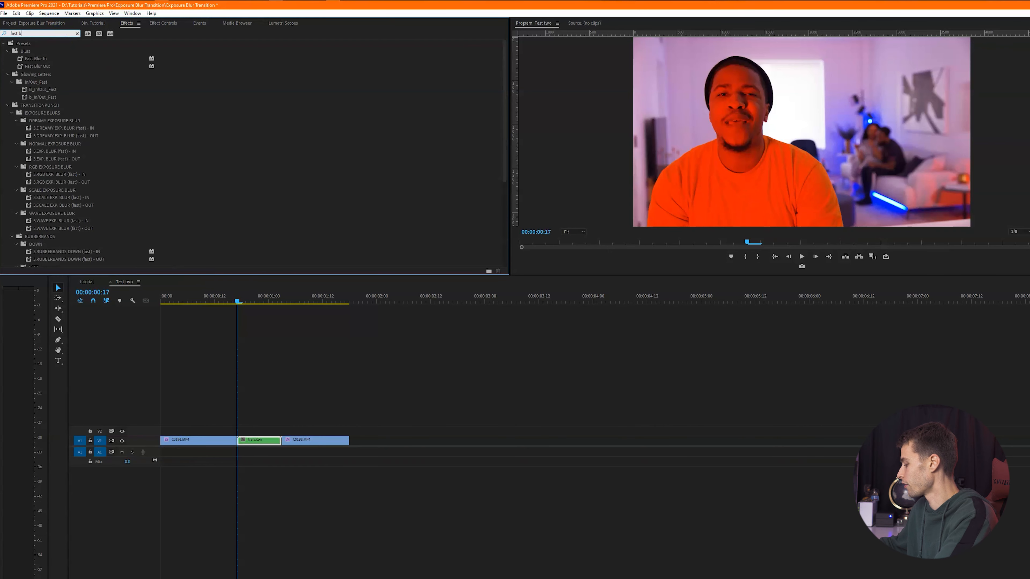
{"action": "type", "text": "lur"}
{"action": "scroll", "coordinate": [43, 183], "scroll_direction": "down", "scroll_amount": 1}
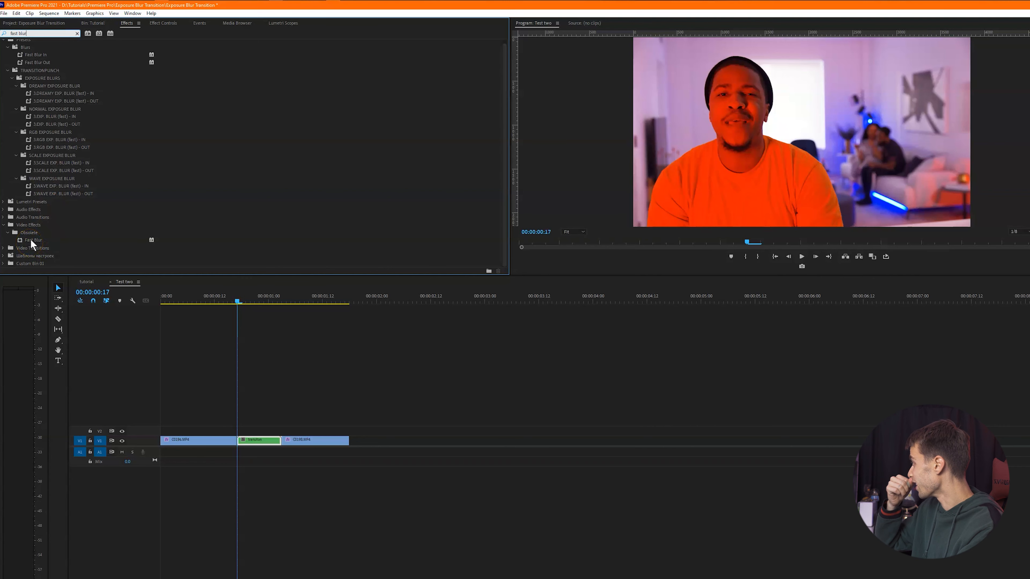
{"action": "left_click_drag", "start_coordinate": [32, 240], "coordinate": [266, 442]}
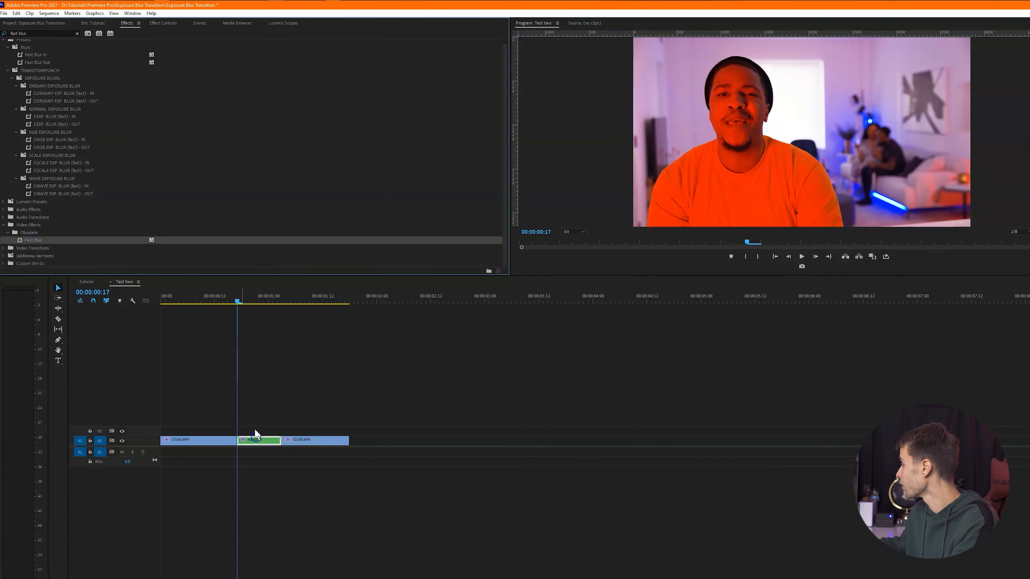
- Keyframe Fast Blur's Blurriness at 0 at the nested clip's start and 100 at its midpoint, 00:00:00:22
{"action": "left_click", "coordinate": [164, 23]}
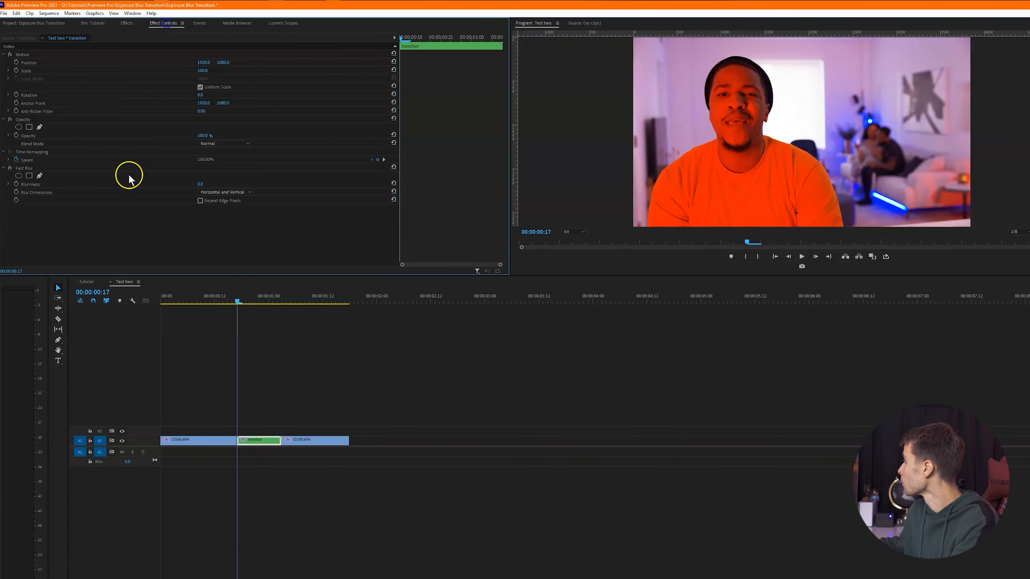
{"action": "left_click", "coordinate": [17, 185]}
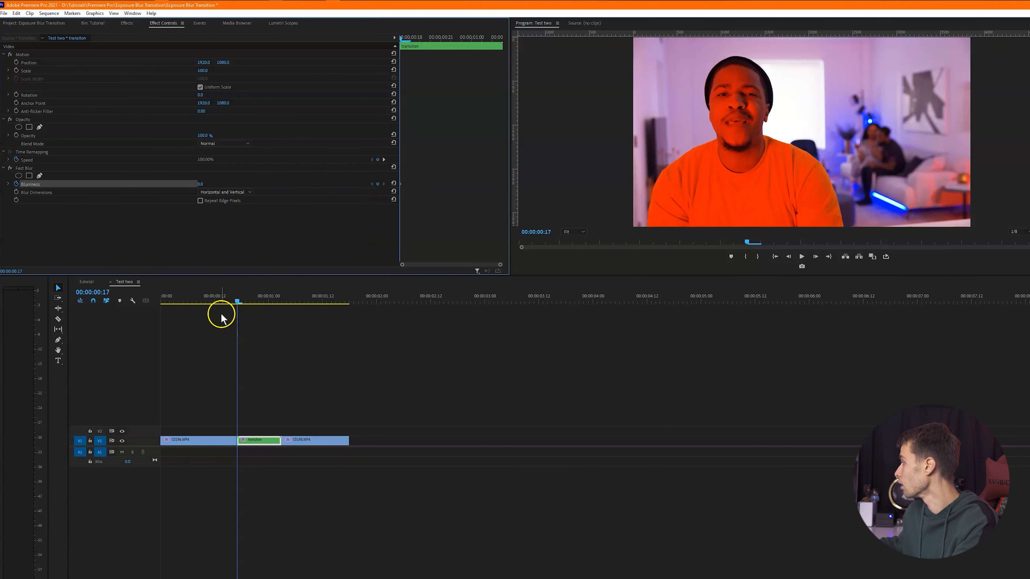
{"action": "left_click", "coordinate": [260, 301]}
{"action": "key", "text": "Left"}
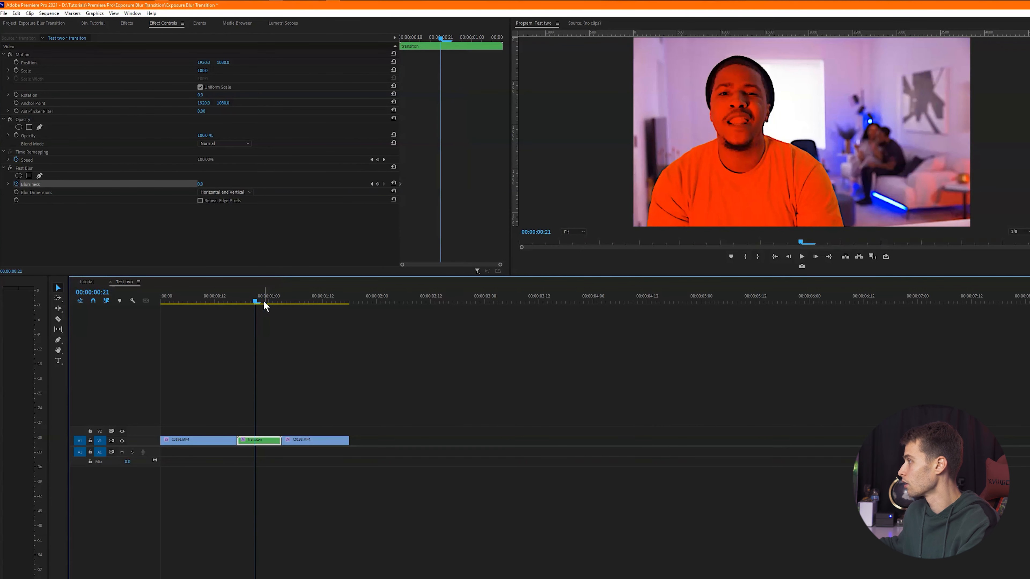
{"action": "key", "text": "Right"}
{"action": "left_click", "coordinate": [202, 183]}
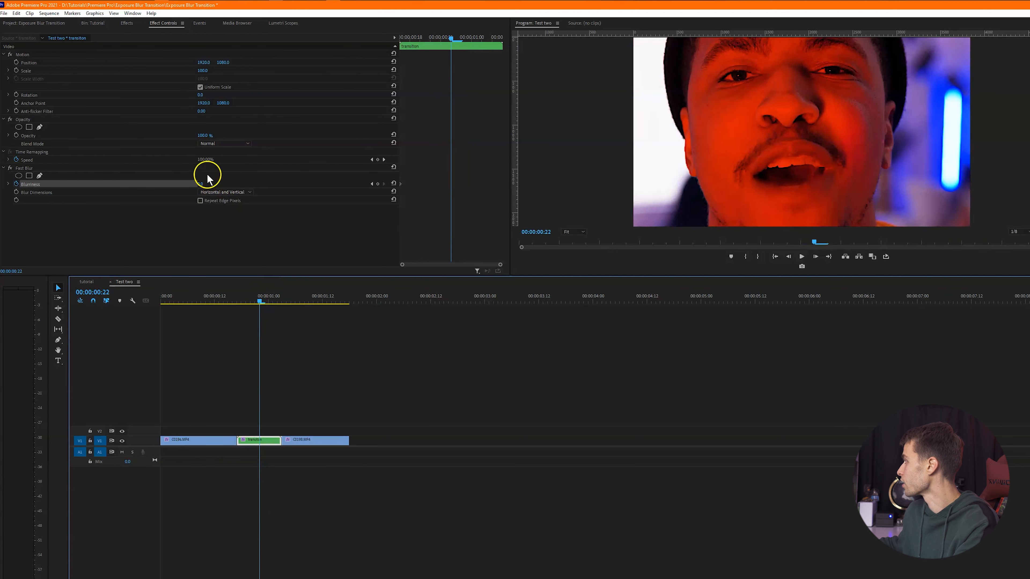
{"action": "left_click", "coordinate": [303, 187]}
{"action": "type", "text": "100"}
{"action": "key", "text": "Return"}
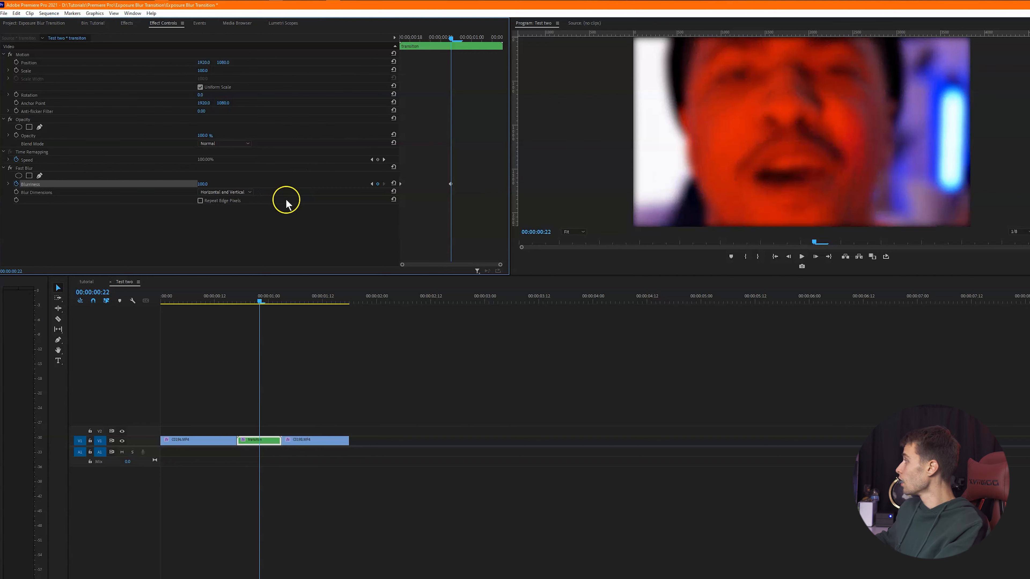
- Add a Blurriness keyframe of 0 at the end of the nested transition clip, 00:00:01:03
{"action": "left_click", "coordinate": [482, 38]}
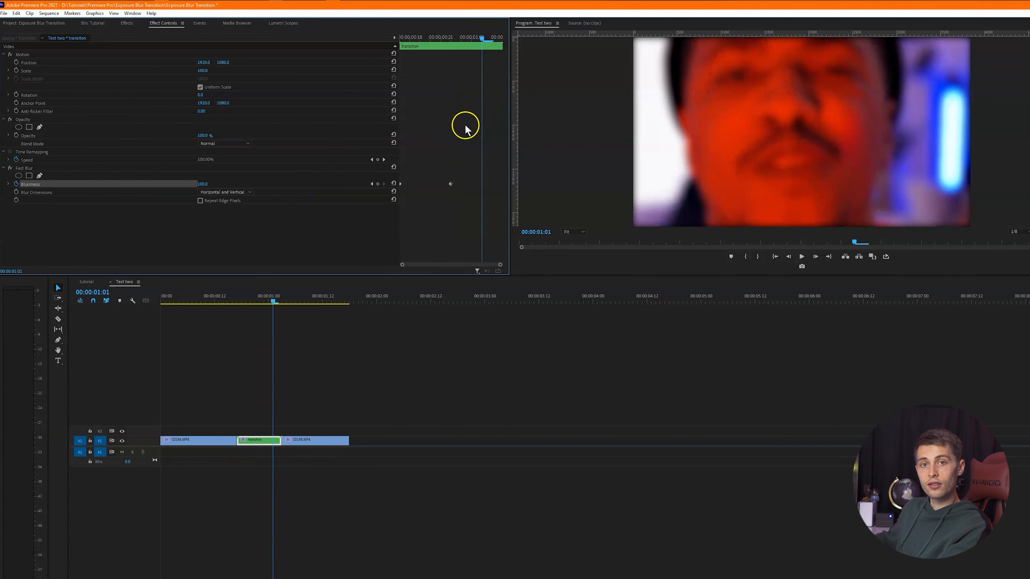
{"action": "left_click", "coordinate": [282, 301]}
{"action": "left_click", "coordinate": [269, 440]}
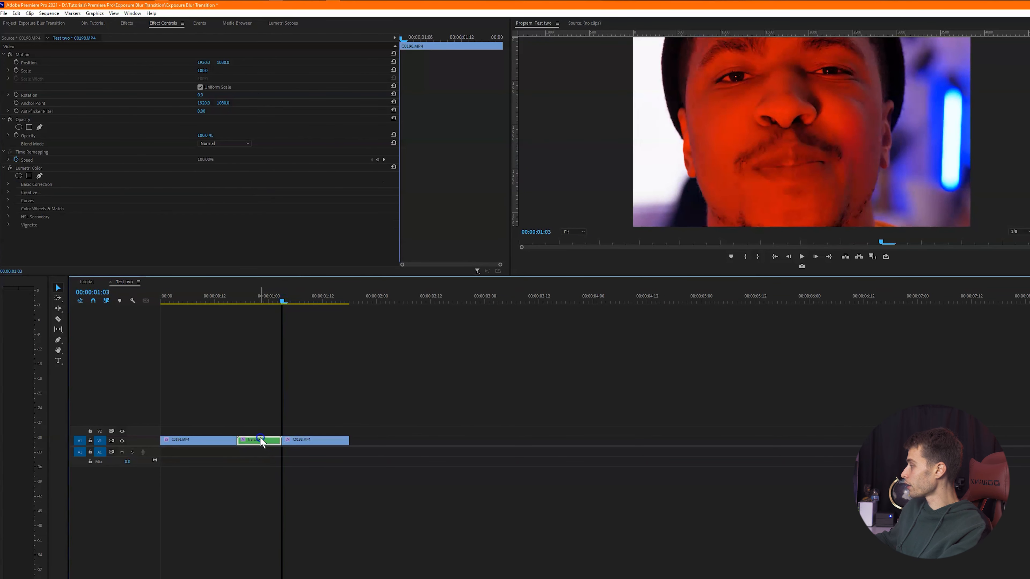
{"action": "left_click", "coordinate": [208, 183]}
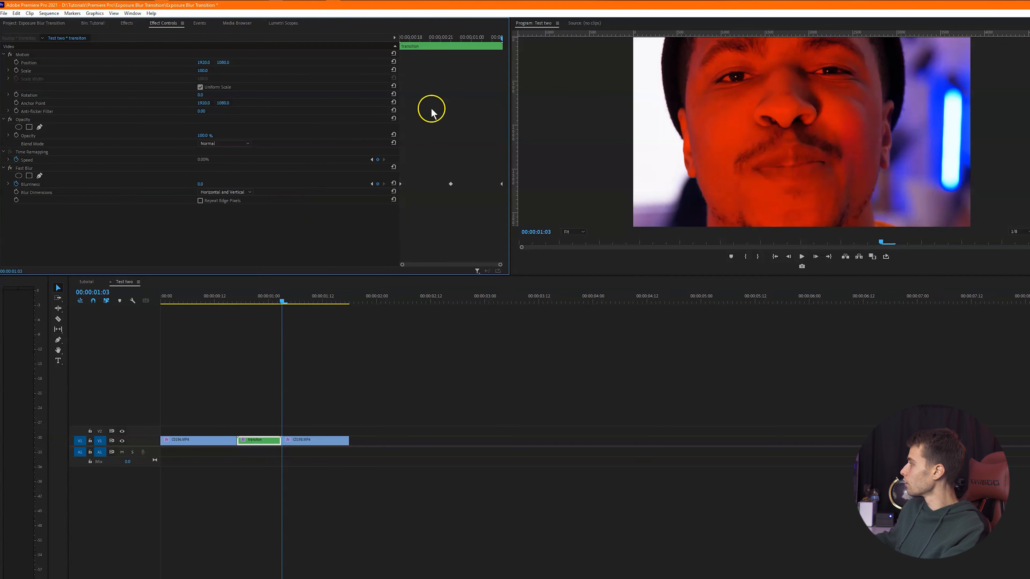
- Enable Repeat Edge Pixels for Fast Blur, comparing the frame edges at the middle keyframe with the option off and on
{"action": "left_click_drag", "start_coordinate": [475, 39], "coordinate": [396, 48]}
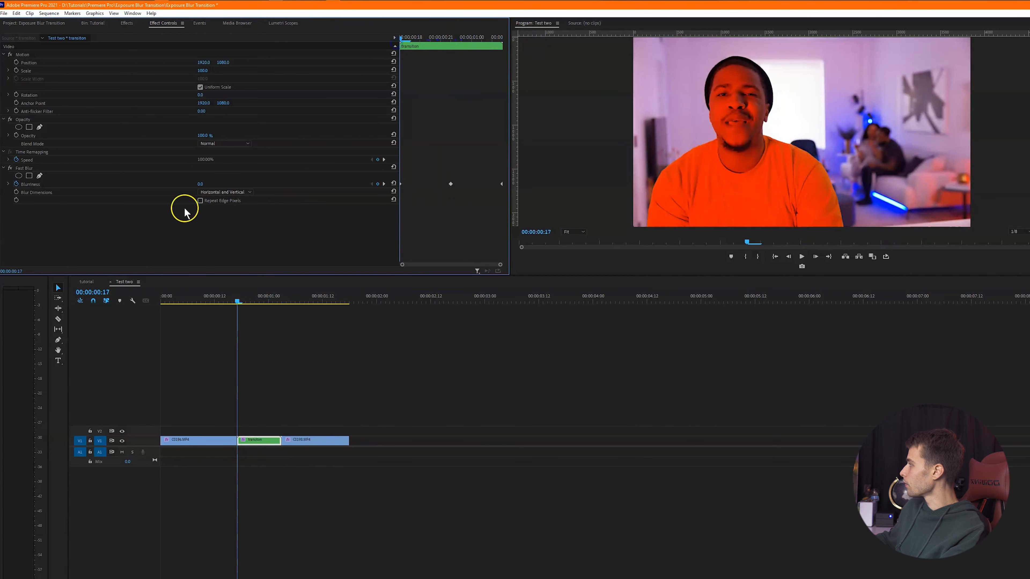
{"action": "left_click", "coordinate": [199, 200]}
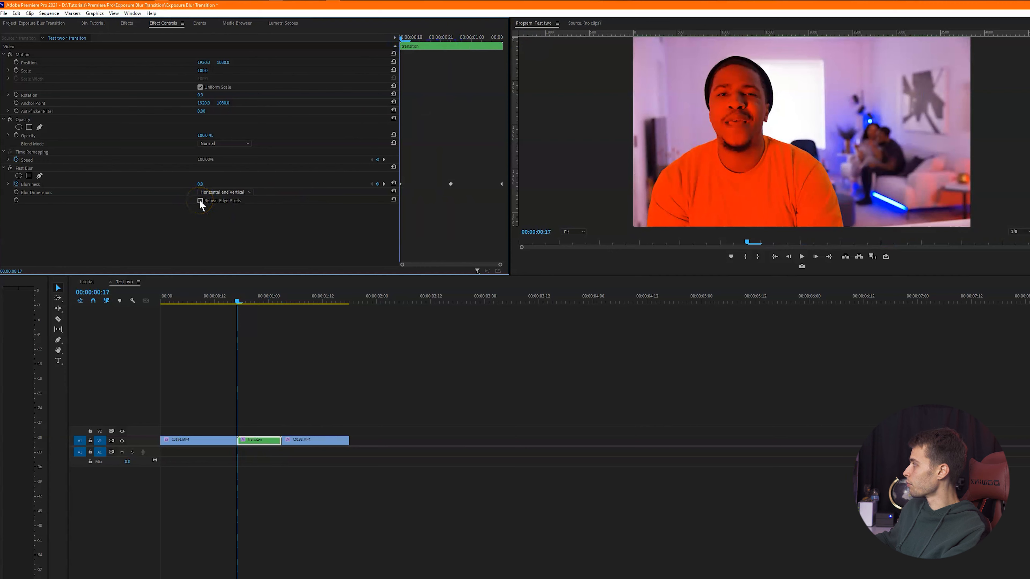
{"action": "left_click", "coordinate": [200, 200]}
{"action": "left_click_drag", "start_coordinate": [271, 297], "coordinate": [259, 300]}
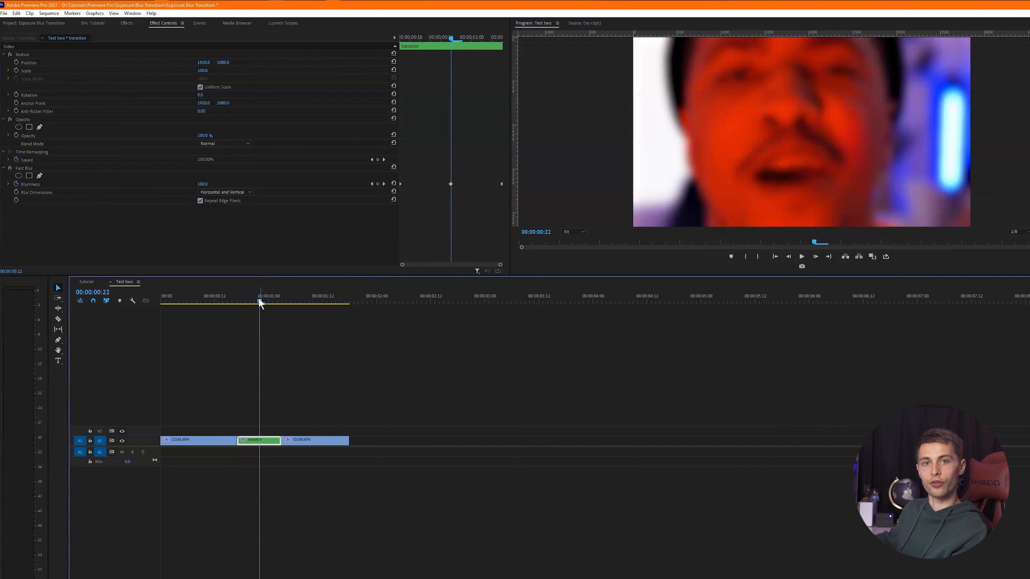
{"action": "left_click", "coordinate": [200, 200]}
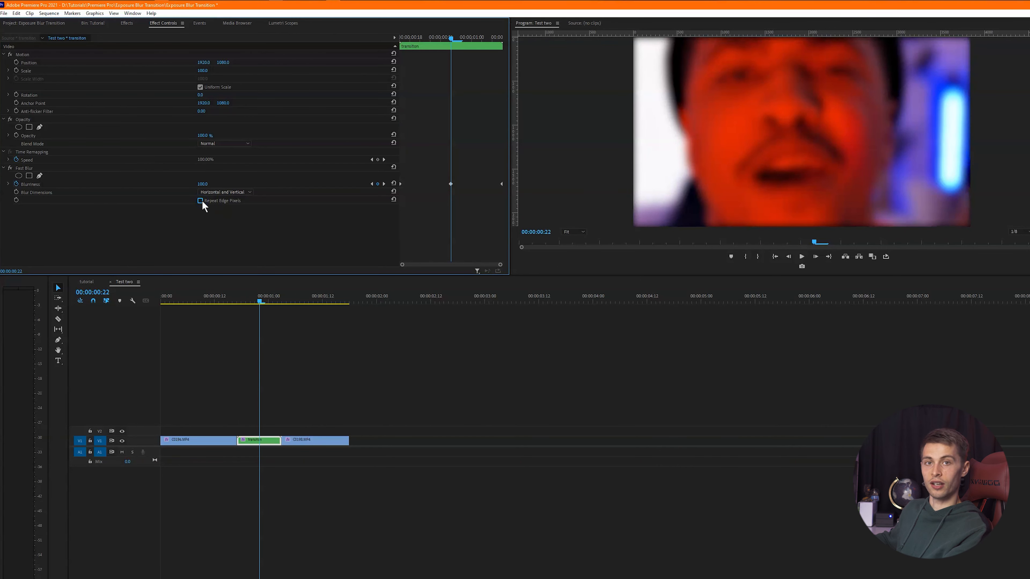
{"action": "left_click", "coordinate": [201, 201]}
- Play back the sequence across the nested clip to review the blur transition
{"action": "left_click", "coordinate": [273, 301]}
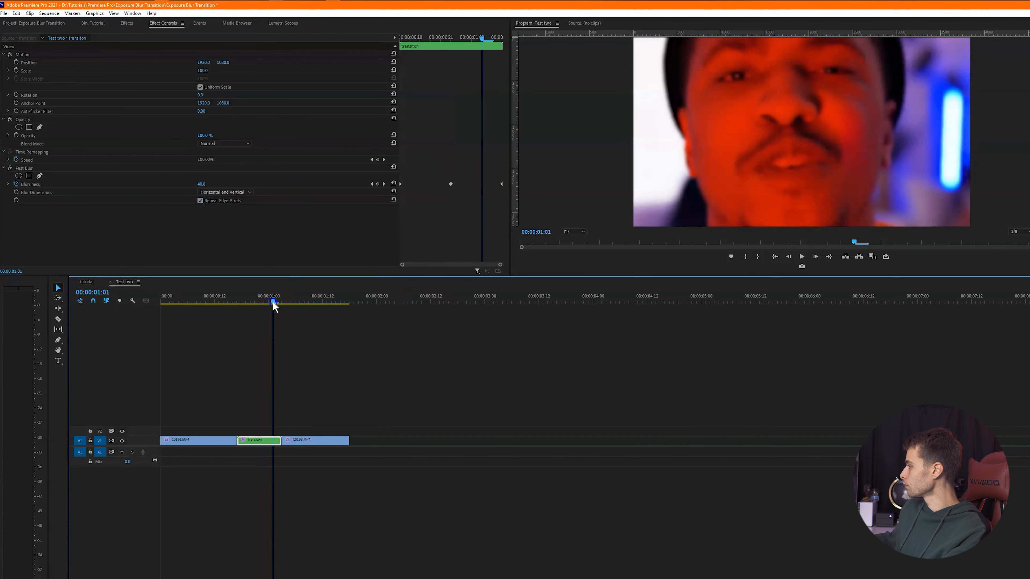
{"action": "key", "text": "space"}
{"action": "left_click_drag", "start_coordinate": [272, 301], "coordinate": [219, 303]}
{"action": "key", "text": "space"}
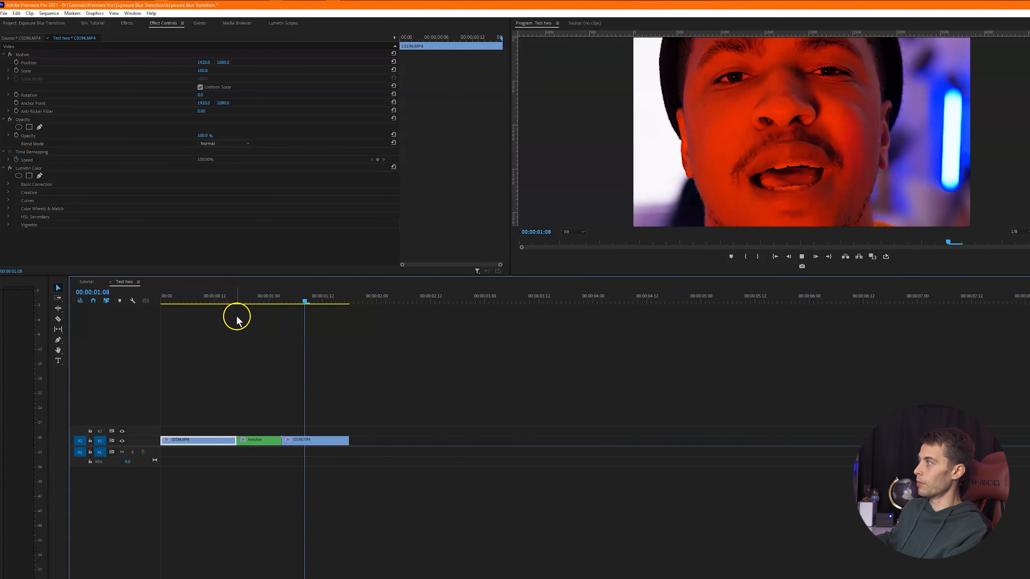
{"action": "left_click", "coordinate": [215, 303]}
{"action": "key", "text": "space"}
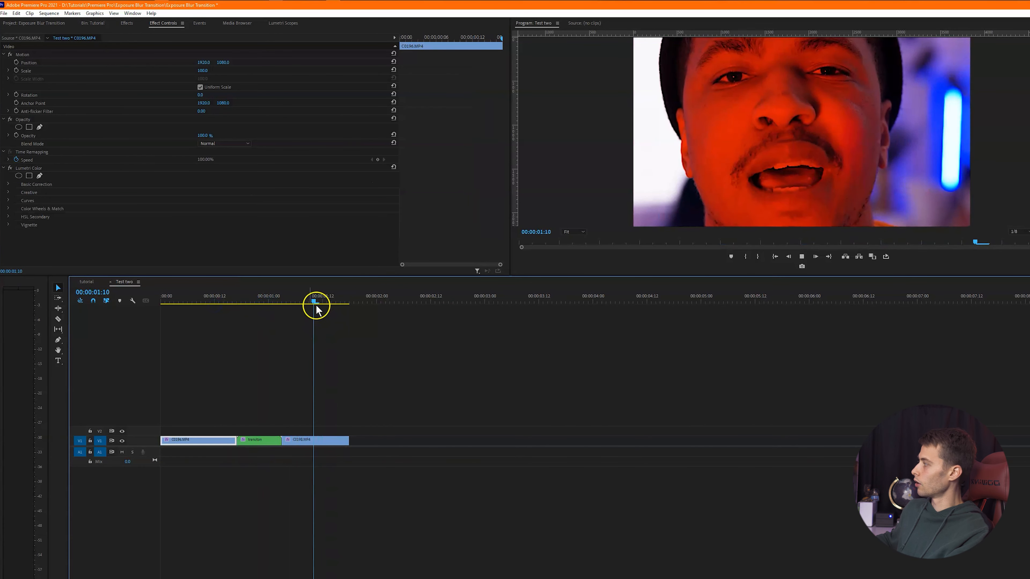
{"action": "left_click_drag", "start_coordinate": [316, 305], "coordinate": [252, 303]}
- Search the effects for "bright" and apply Brightness & Contrast to the nested transition clip
{"action": "left_click", "coordinate": [402, 38]}
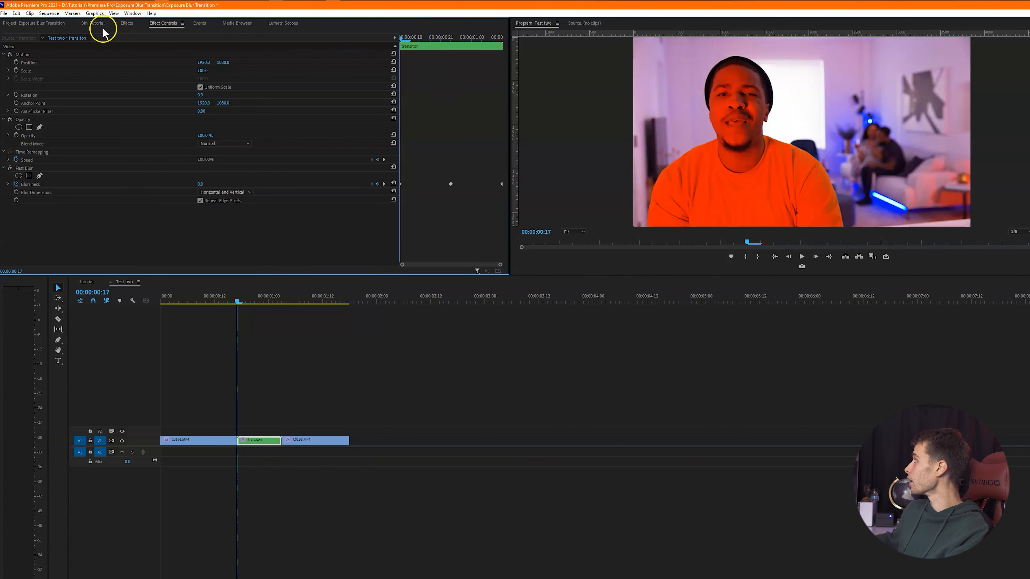
{"action": "left_click", "coordinate": [132, 23]}
{"action": "left_click", "coordinate": [76, 33]}
{"action": "left_click", "coordinate": [49, 34]}
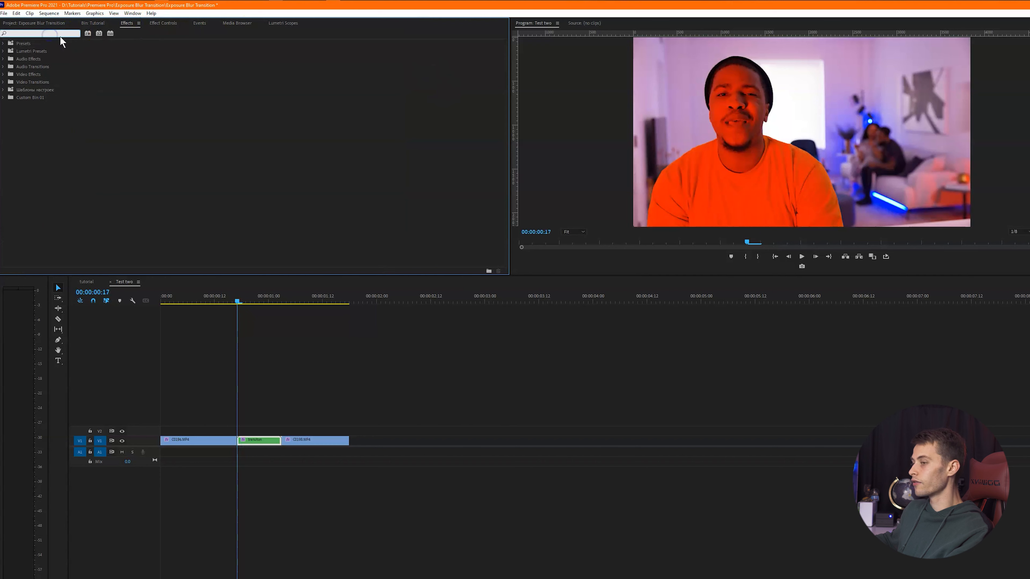
{"action": "type", "text": "bright"}
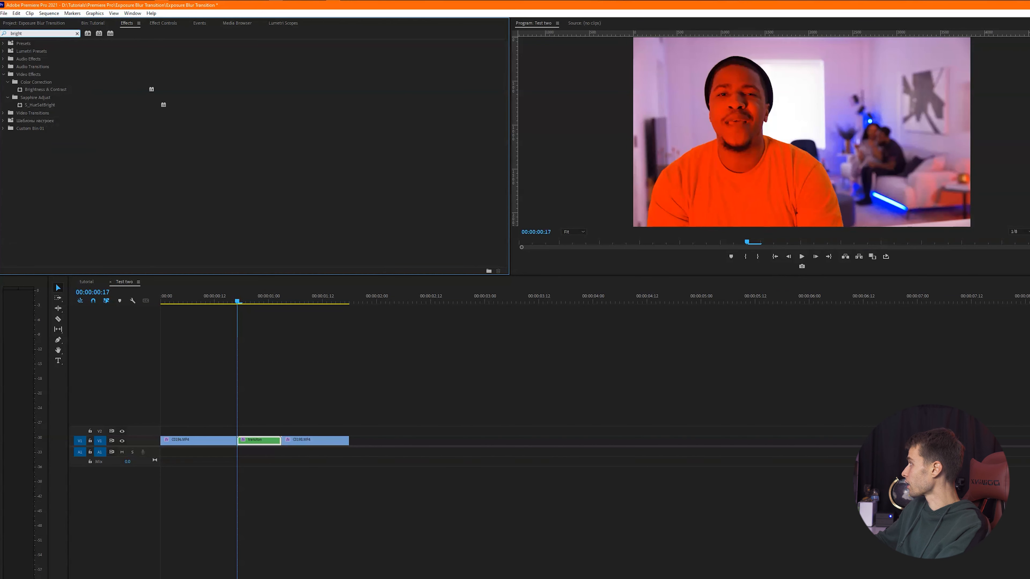
{"action": "left_click", "coordinate": [36, 91]}
{"action": "left_click_drag", "start_coordinate": [328, 409], "coordinate": [254, 446]}
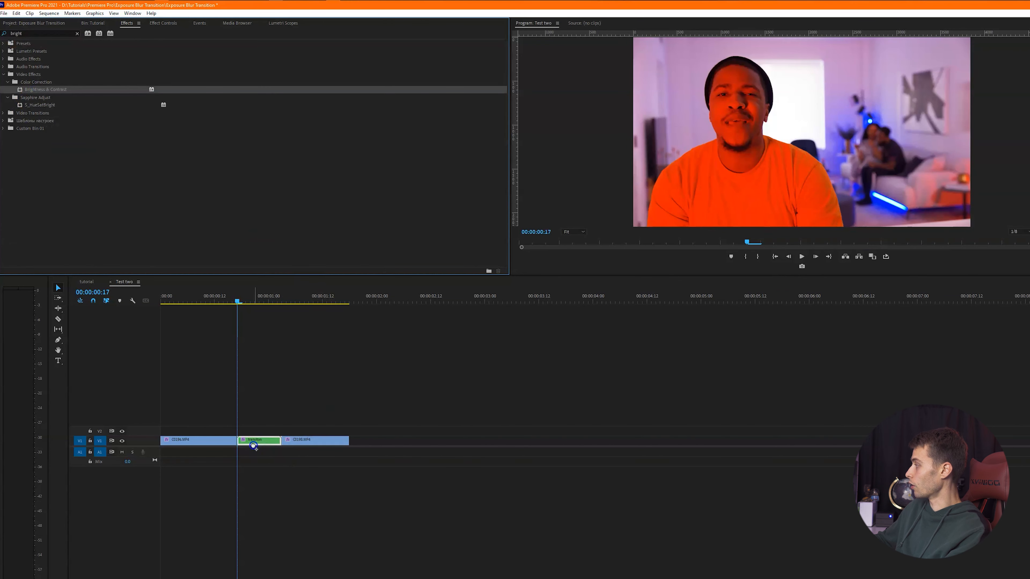
- Turn on Brightness and Contrast keyframing at 0 at the nested clip's start, 00:00:00:17
{"action": "left_click", "coordinate": [162, 23]}
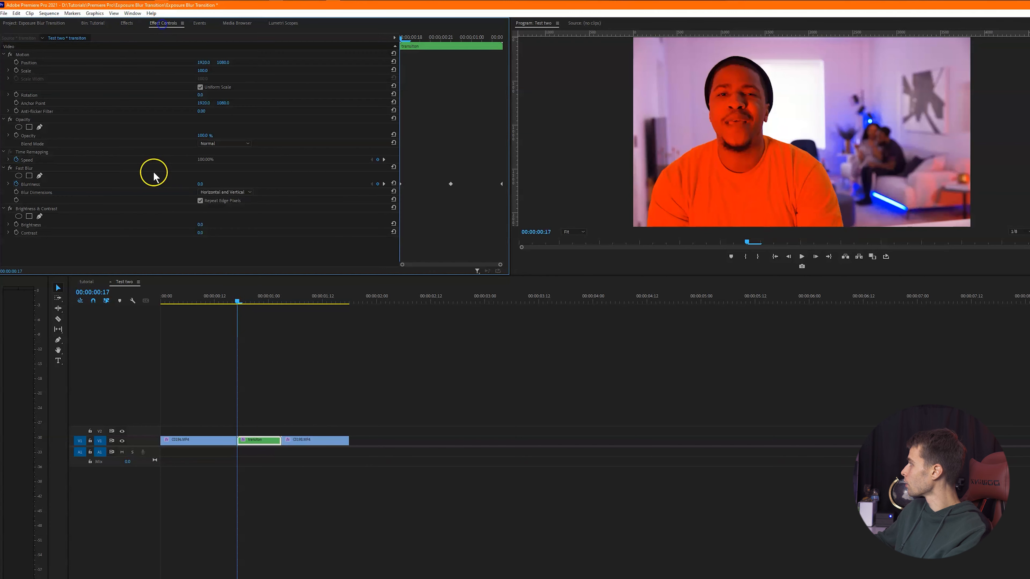
{"action": "left_click", "coordinate": [16, 224]}
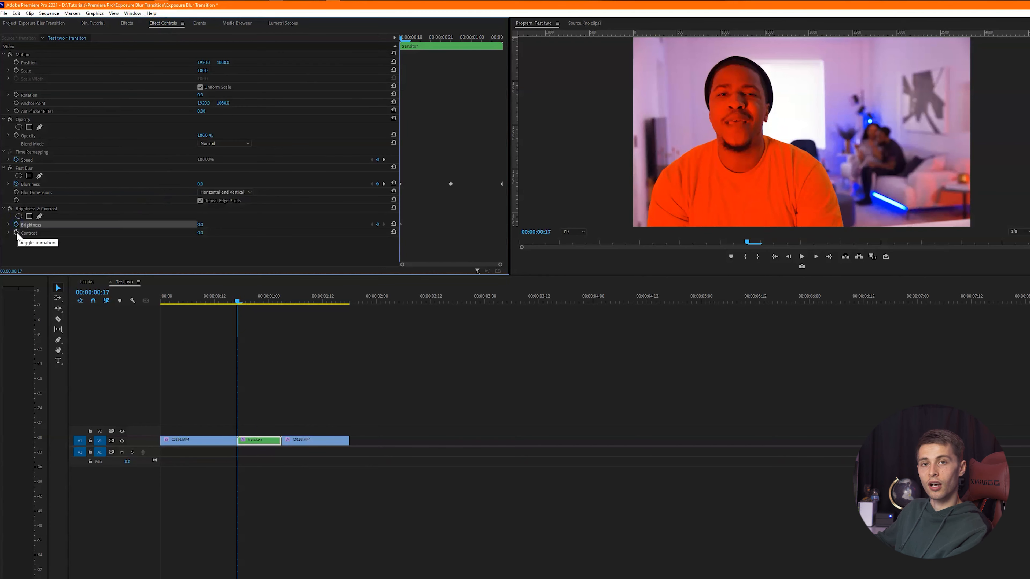
{"action": "left_click", "coordinate": [16, 232]}
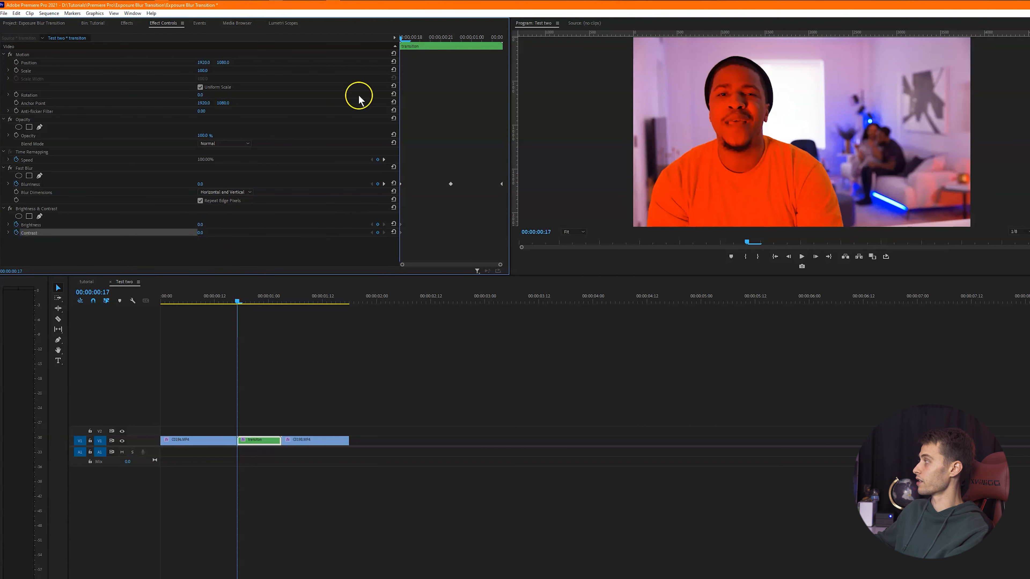
- At the nested clip's midpoint, 00:00:00:22, set Brightness to 100 and Contrast to 75
{"action": "left_click", "coordinate": [450, 37]}
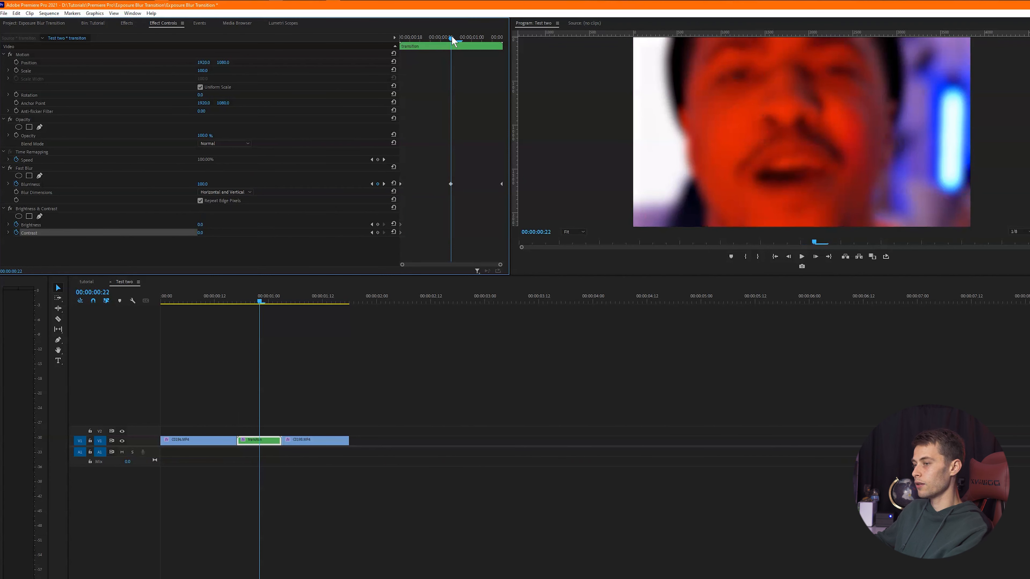
{"action": "left_click", "coordinate": [202, 224]}
{"action": "left_click", "coordinate": [251, 229]}
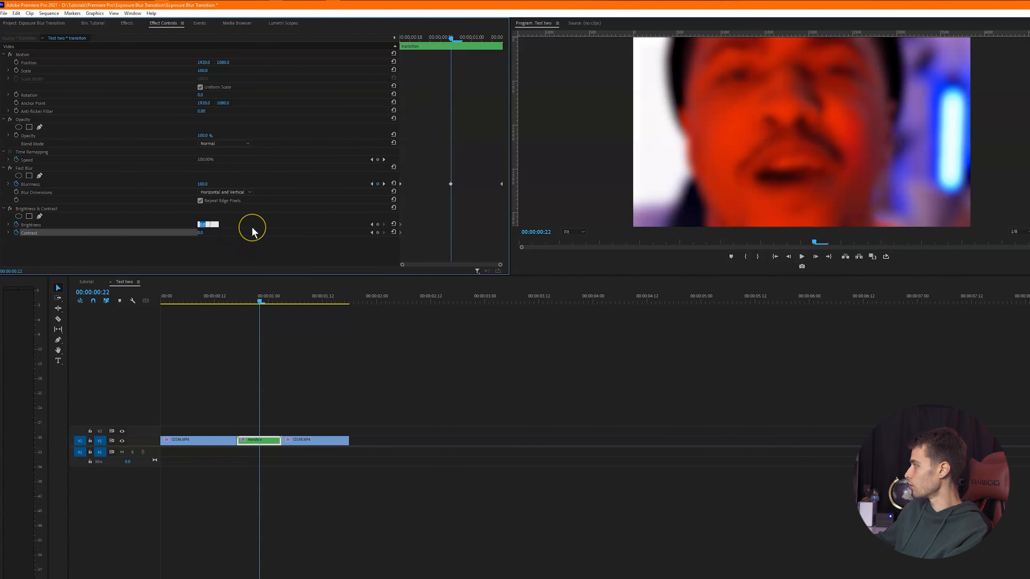
{"action": "type", "text": "100"}
{"action": "key", "text": "Return"}
{"action": "left_click", "coordinate": [204, 230]}
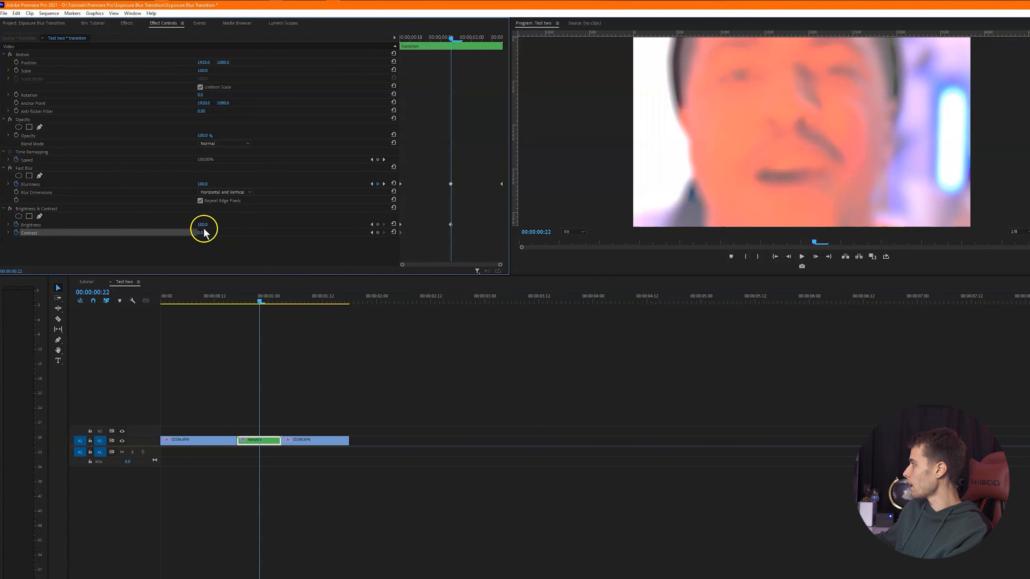
{"action": "type", "text": "75"}
{"action": "key", "text": "Return"}
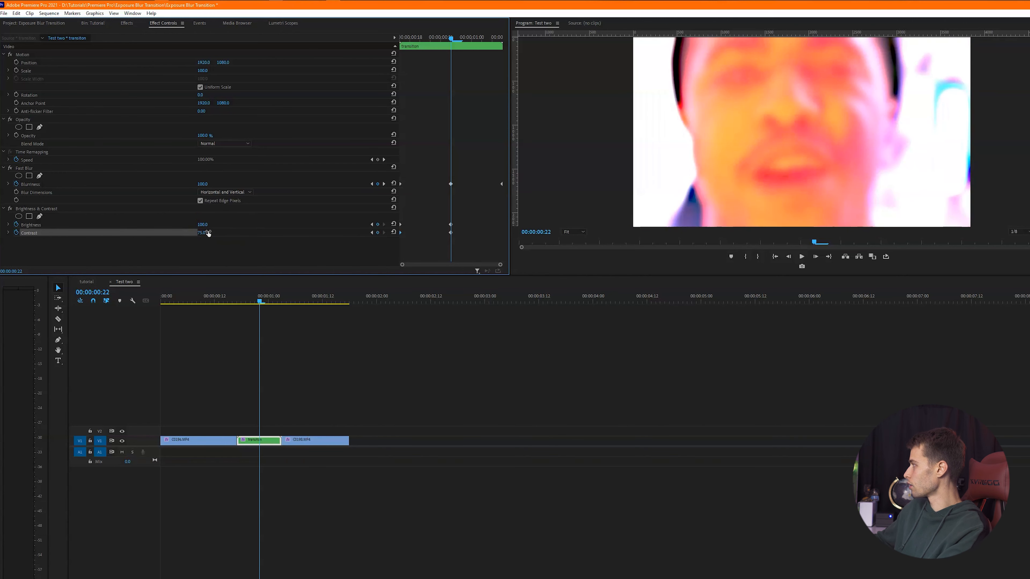
- Reset Brightness and Contrast to 0 past the midpoint and place both new keyframes at the nested clip's end
{"action": "left_click_drag", "start_coordinate": [460, 46], "coordinate": [482, 44]}
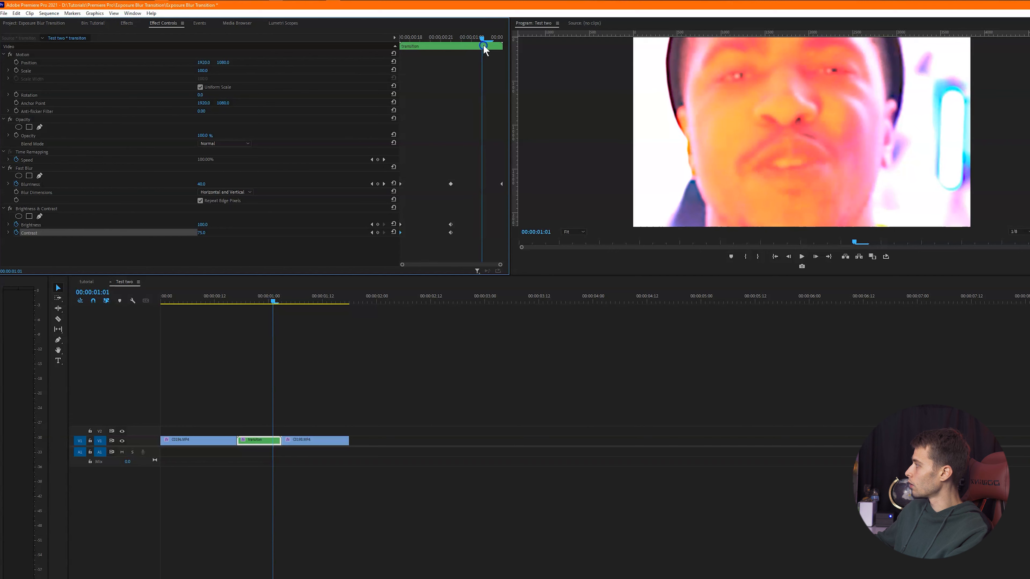
{"action": "left_click", "coordinate": [393, 224]}
{"action": "left_click", "coordinate": [394, 232]}
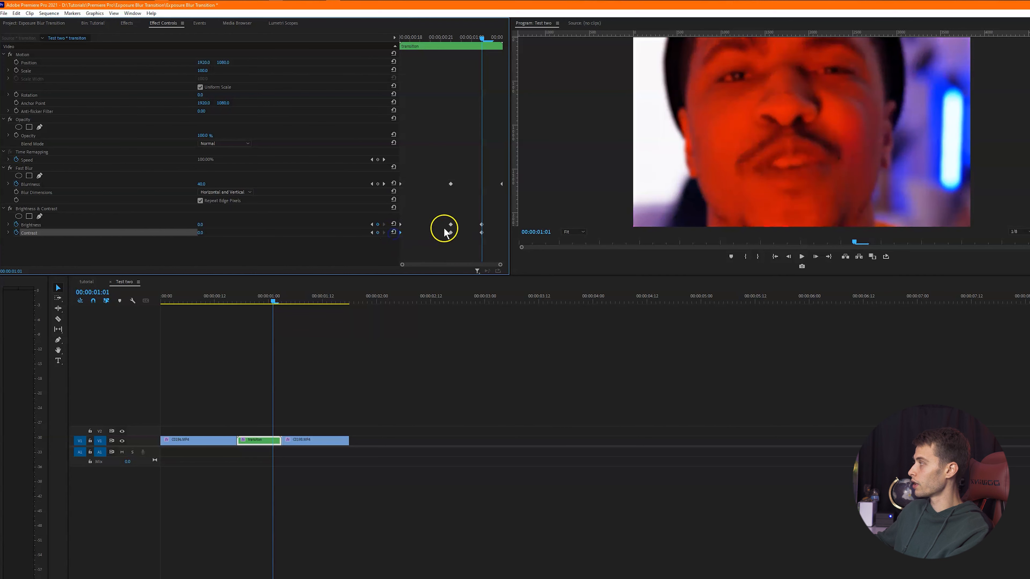
- Return to the frames just before the nested clip to review the brightness transition
{"action": "left_click_drag", "start_coordinate": [483, 44], "coordinate": [389, 43]}
{"action": "left_click", "coordinate": [216, 373]}
{"action": "left_click_drag", "start_coordinate": [230, 299], "coordinate": [225, 300]}
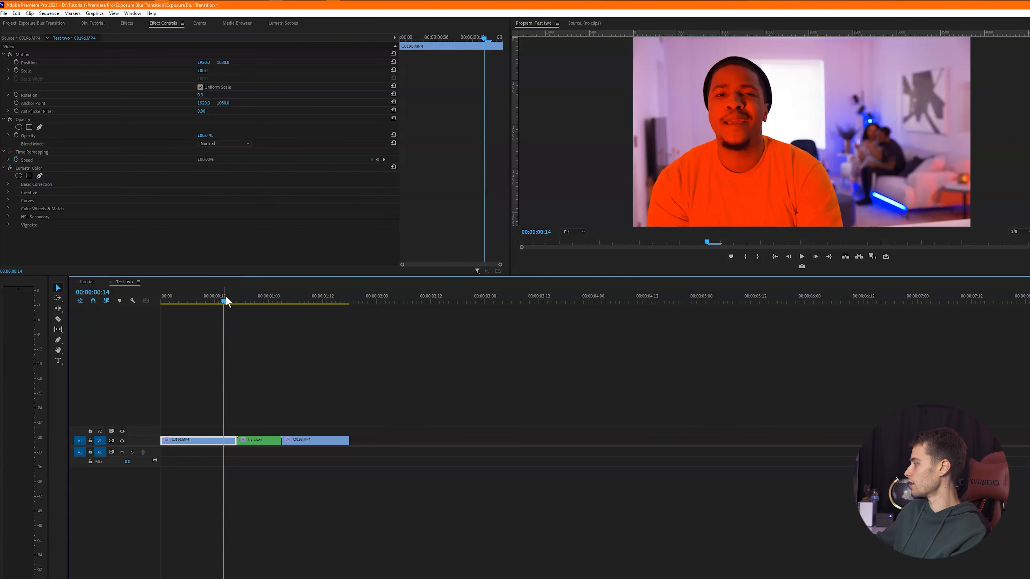
- Search the effects for "lens flare" and apply the Generate Lens Flare effect to the nested transition clip
{"action": "mouse_move", "coordinate": [227, 301]}
{"action": "left_mouse_down"}
{"action": "mouse_move", "coordinate": [258, 299]}
{"action": "mouse_move", "coordinate": [210, 301]}
{"action": "mouse_move", "coordinate": [246, 310]}
{"action": "mouse_move", "coordinate": [240, 299]}
{"action": "left_mouse_up"}
{"action": "left_click", "coordinate": [126, 23]}
{"action": "left_click", "coordinate": [56, 32]}
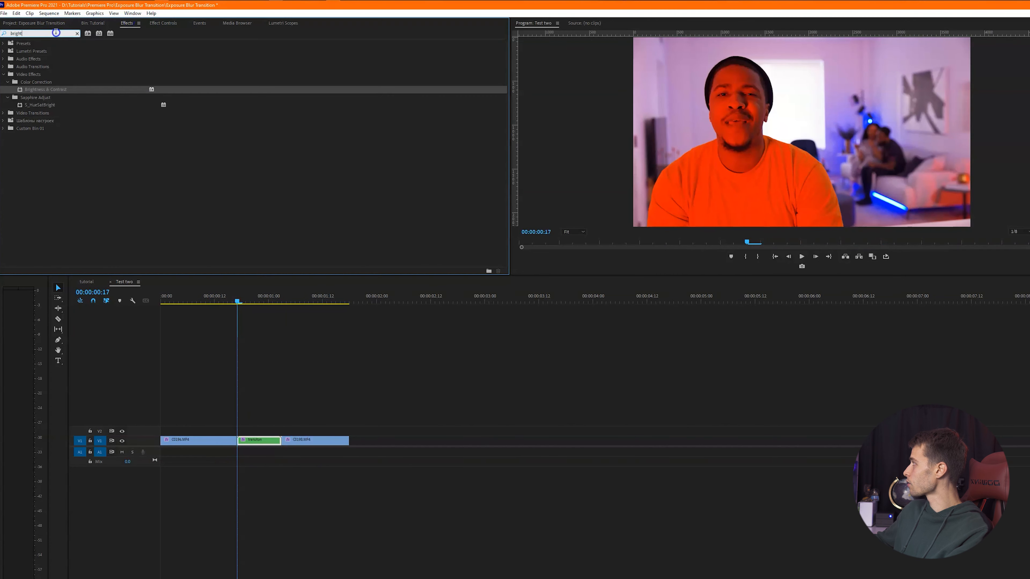
{"action": "left_click", "coordinate": [77, 33]}
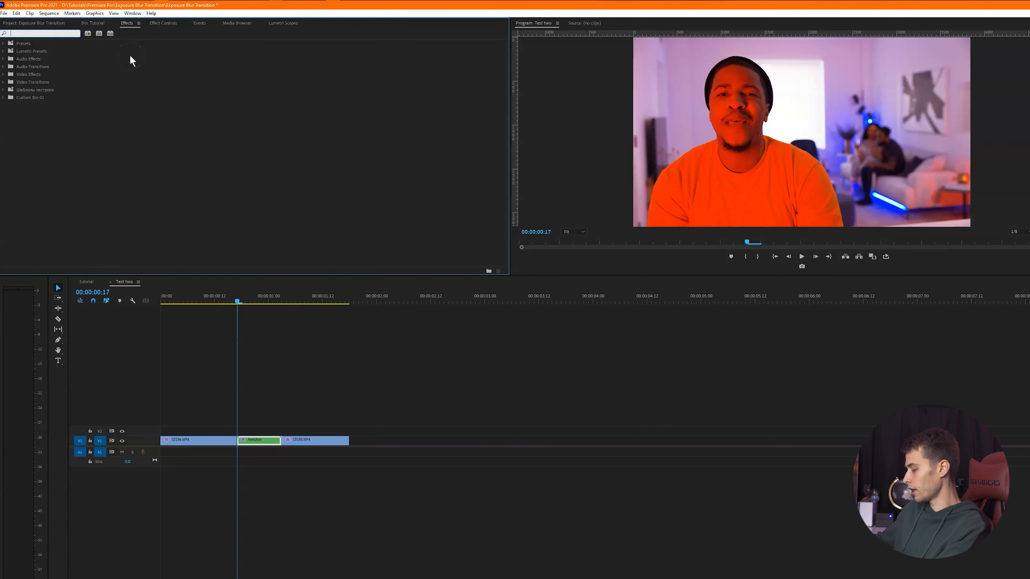
{"action": "type", "text": "lens flare"}
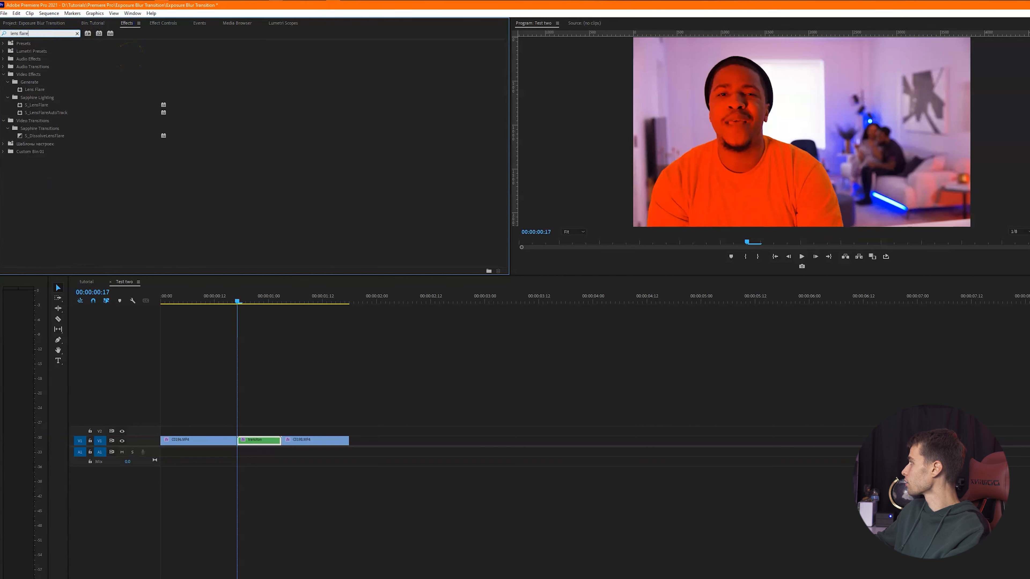
{"action": "left_click", "coordinate": [40, 90]}
{"action": "left_click_drag", "start_coordinate": [266, 374], "coordinate": [248, 441]}
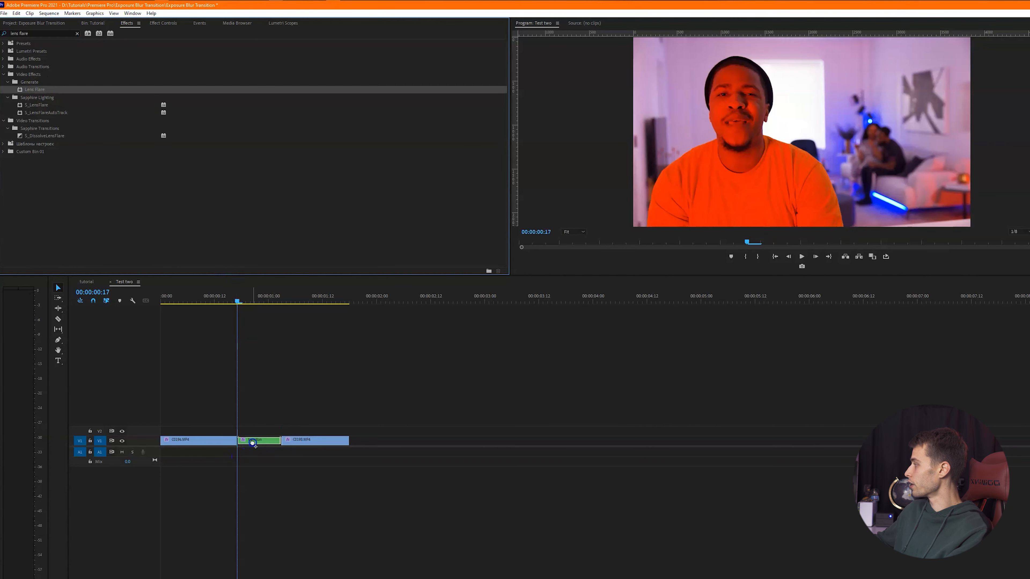
- Turn on Flare Brightness keyframing at the nested clip's start, 00:00:00:17, and set the value to 0%
{"action": "left_click", "coordinate": [161, 25]}
{"action": "scroll", "coordinate": [138, 200], "scroll_direction": "down", "scroll_amount": 2}
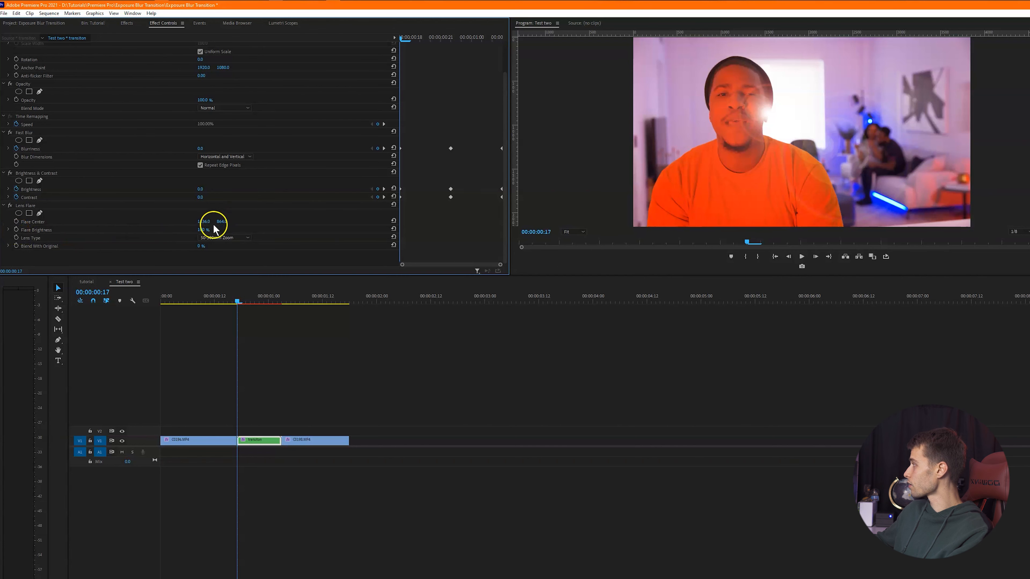
{"action": "left_click", "coordinate": [214, 238]}
{"action": "left_click", "coordinate": [16, 229]}
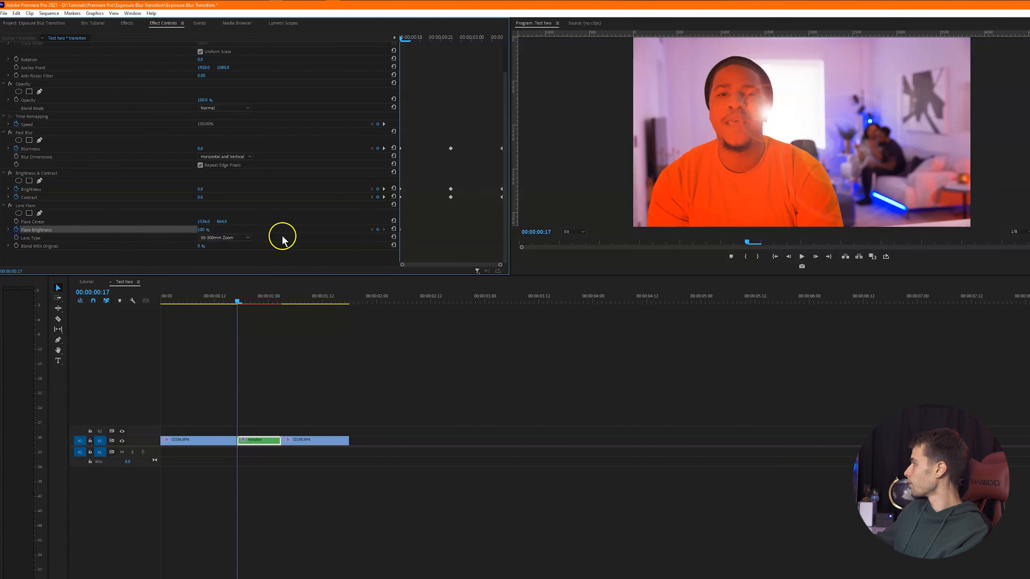
{"action": "left_click", "coordinate": [207, 229]}
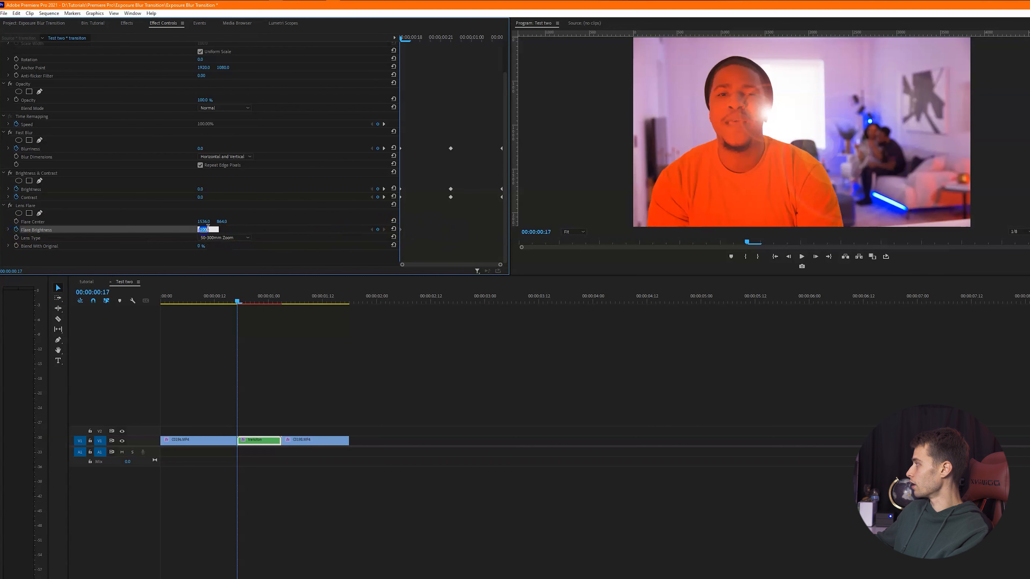
{"action": "type", "text": "0"}
{"action": "key", "text": "Return"}
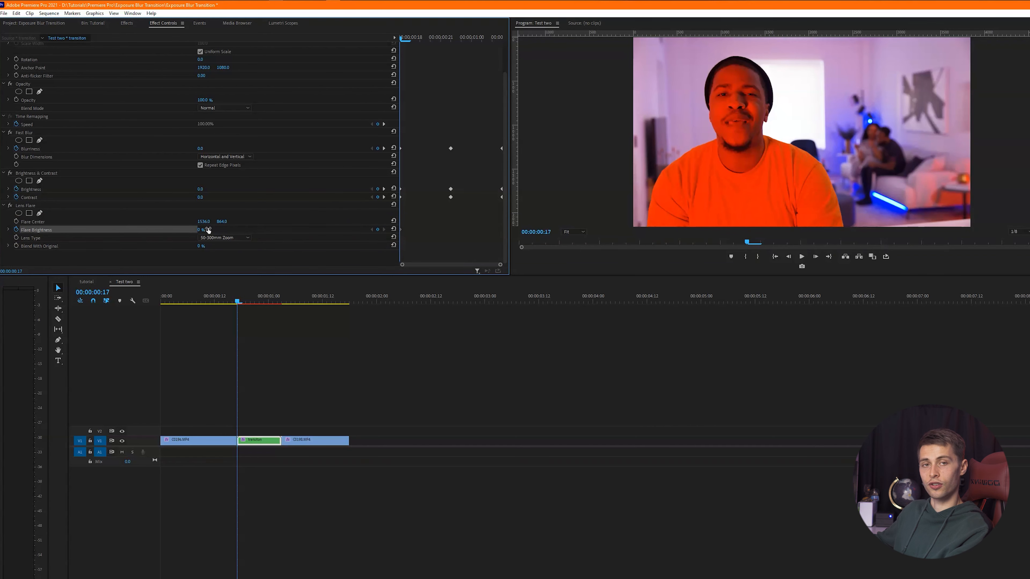
- Set Flare Brightness to 247% at the nested clip's midpoint, 00:00:00:22
{"action": "left_click_drag", "start_coordinate": [241, 304], "coordinate": [261, 309]}
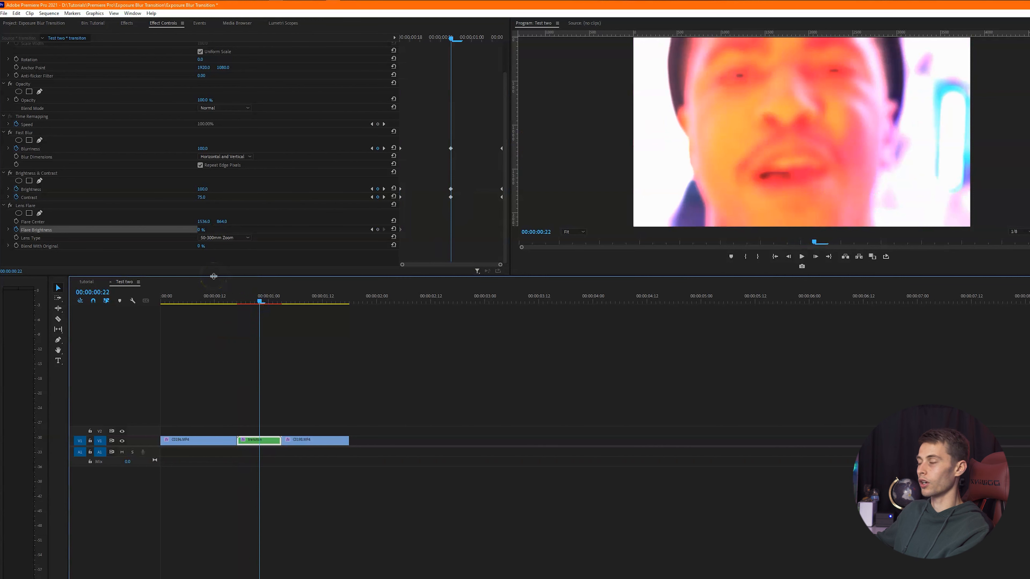
{"action": "left_click", "coordinate": [199, 229]}
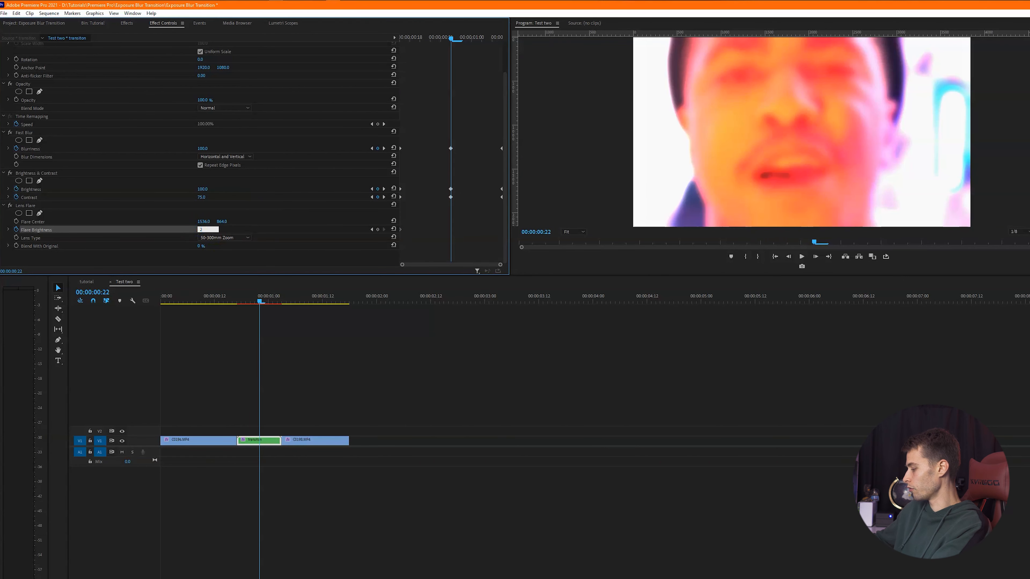
{"action": "type", "text": "247"}
{"action": "key", "text": "Return"}
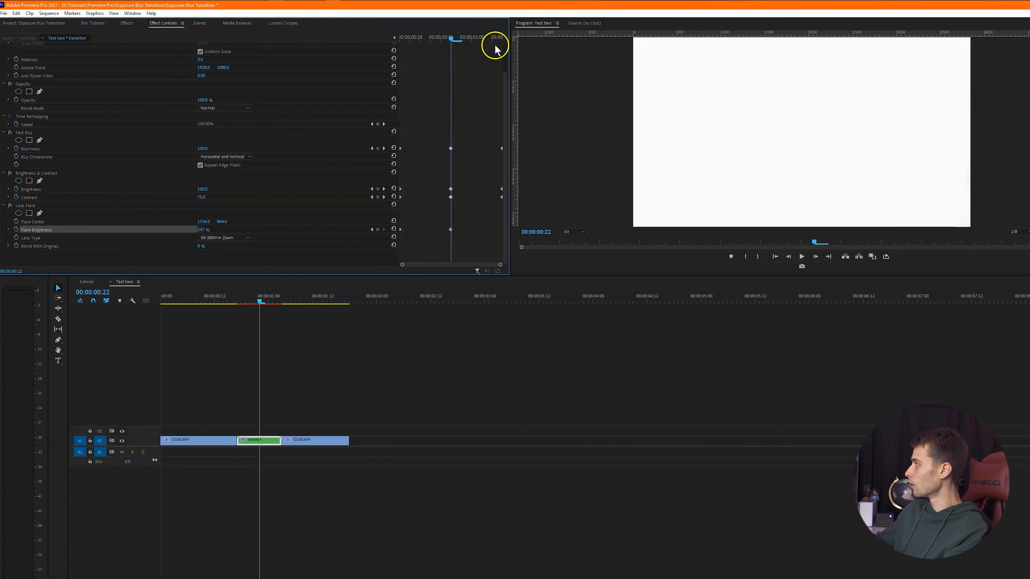
- Add a Flare Brightness keyframe of 0% at 00:00:01:01 and move it to the nested clip's end
{"action": "left_click", "coordinate": [481, 37]}
{"action": "left_click", "coordinate": [204, 230]}
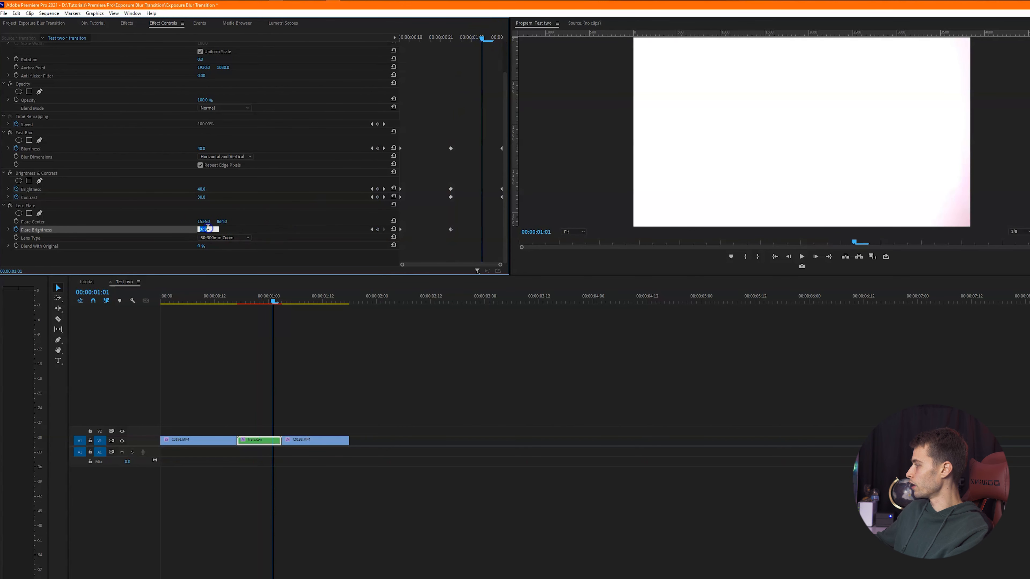
{"action": "type", "text": "0"}
{"action": "key", "text": "Return"}
{"action": "left_click_drag", "start_coordinate": [482, 230], "coordinate": [502, 236]}
{"action": "left_click", "coordinate": [447, 242]}
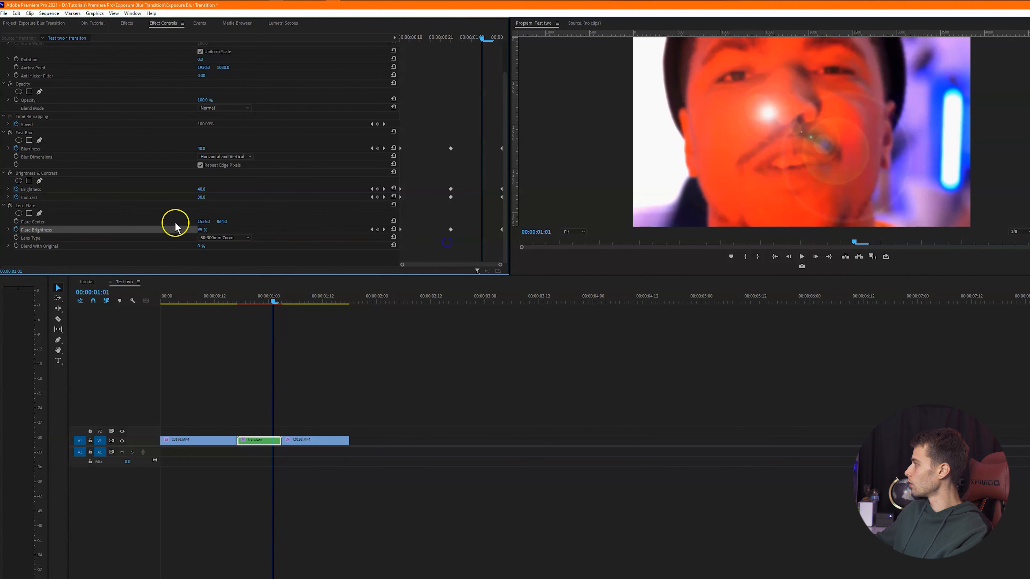
- Set the Lens Flare's Lens Type to 105mm Prime and display its Flare Center handle
{"action": "left_click", "coordinate": [226, 238]}
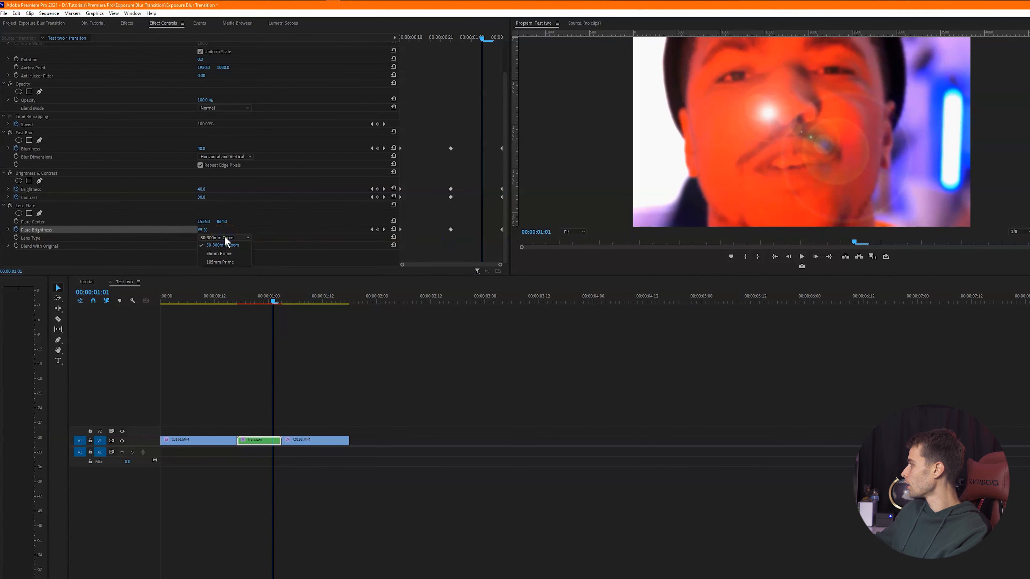
{"action": "left_click", "coordinate": [225, 262]}
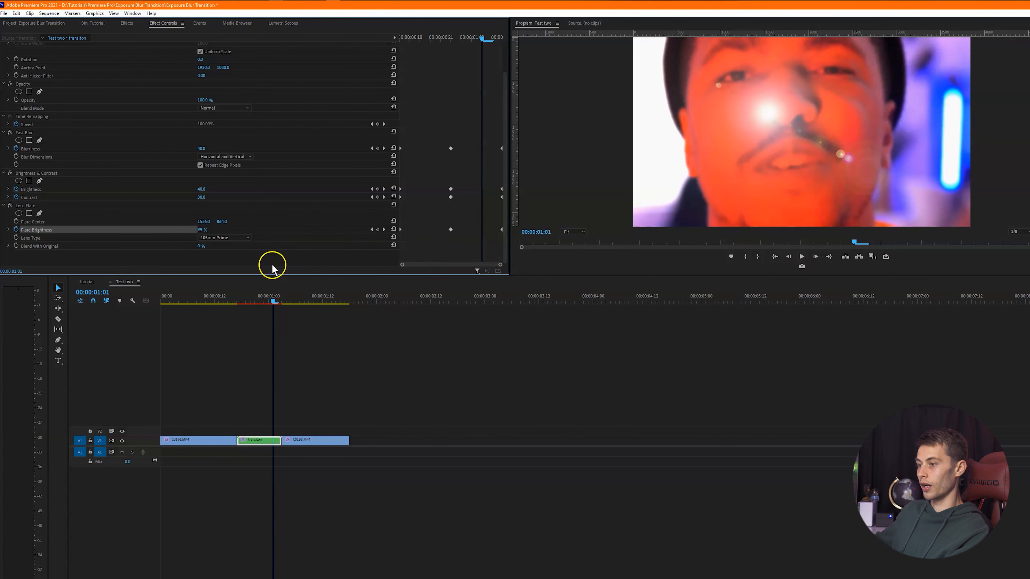
{"action": "left_click", "coordinate": [39, 221]}
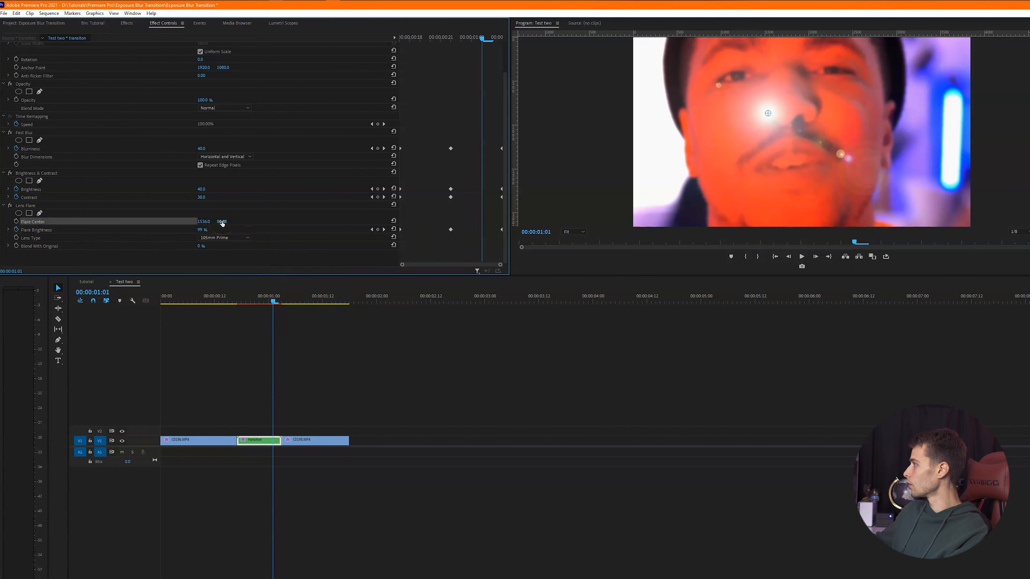
- Play the sequence from just before the nested clip to review the transition with the lens flare
{"action": "left_click", "coordinate": [471, 38]}
{"action": "left_click_drag", "start_coordinate": [461, 40], "coordinate": [398, 42]}
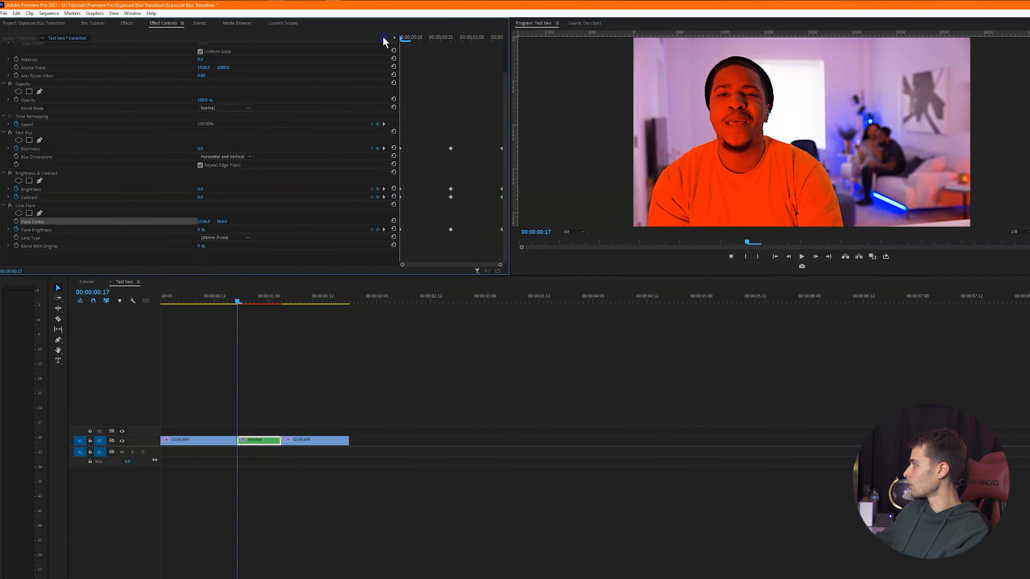
{"action": "left_click", "coordinate": [223, 301]}
{"action": "key", "text": "space"}
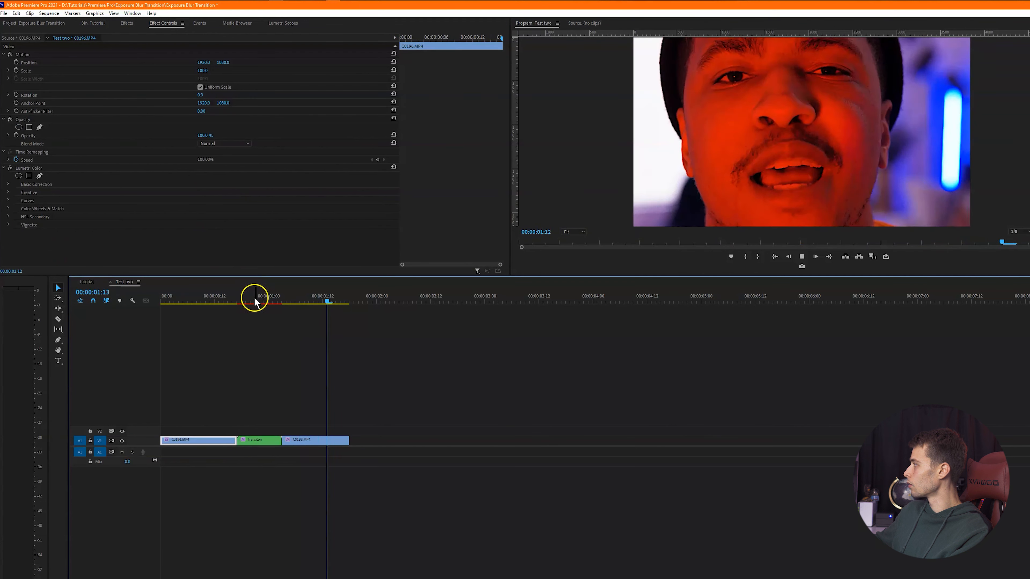
- Move the Lens Flare's Flare Center to about 1922, 506, over the bright window beside the man's head
{"action": "mouse_move", "coordinate": [255, 301]}
{"action": "left_mouse_down"}
{"action": "mouse_move", "coordinate": [237, 297]}
{"action": "mouse_move", "coordinate": [271, 309]}
{"action": "mouse_move", "coordinate": [249, 307]}
{"action": "left_mouse_up"}
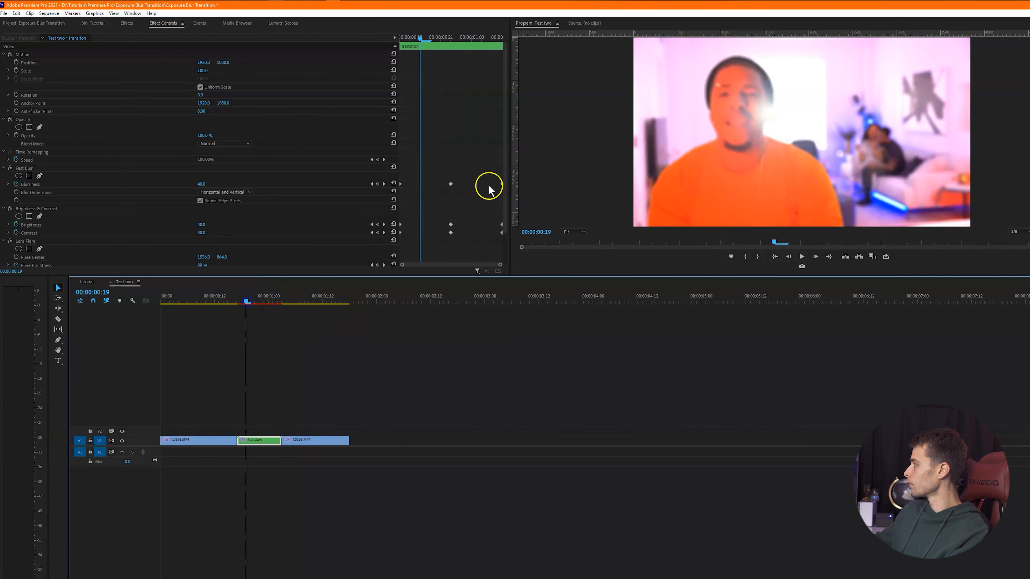
{"action": "scroll", "coordinate": [489, 191], "scroll_direction": "down", "scroll_amount": 2}
{"action": "left_click", "coordinate": [46, 221]}
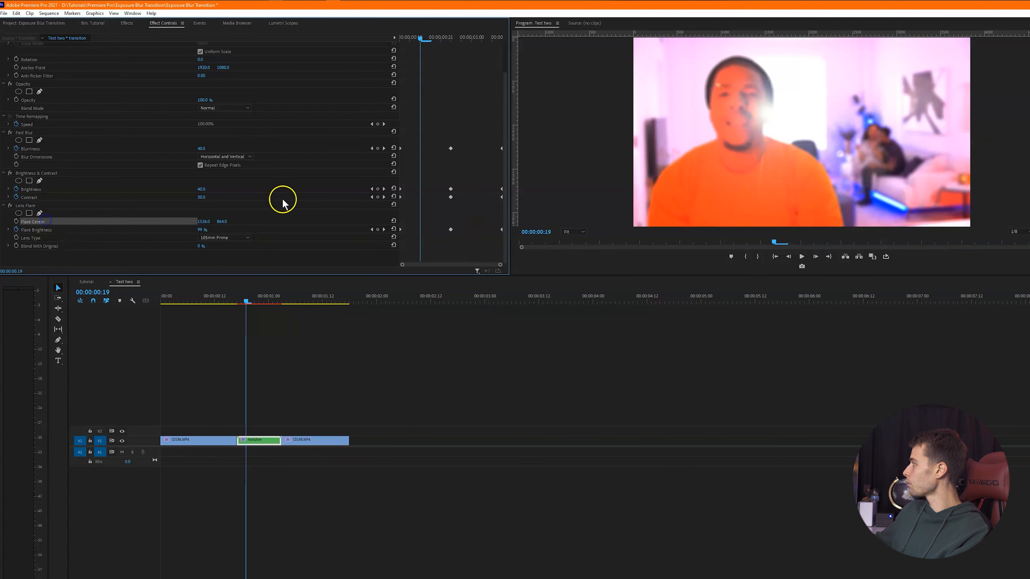
{"action": "left_click_drag", "start_coordinate": [768, 114], "coordinate": [769, 115]}
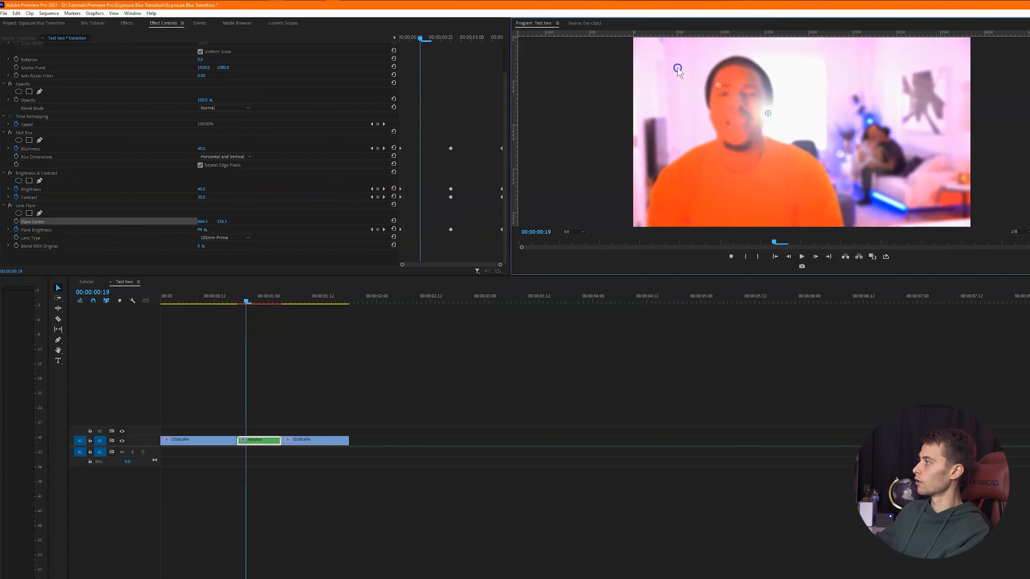
{"action": "left_click_drag", "start_coordinate": [635, 37], "coordinate": [634, 37]}
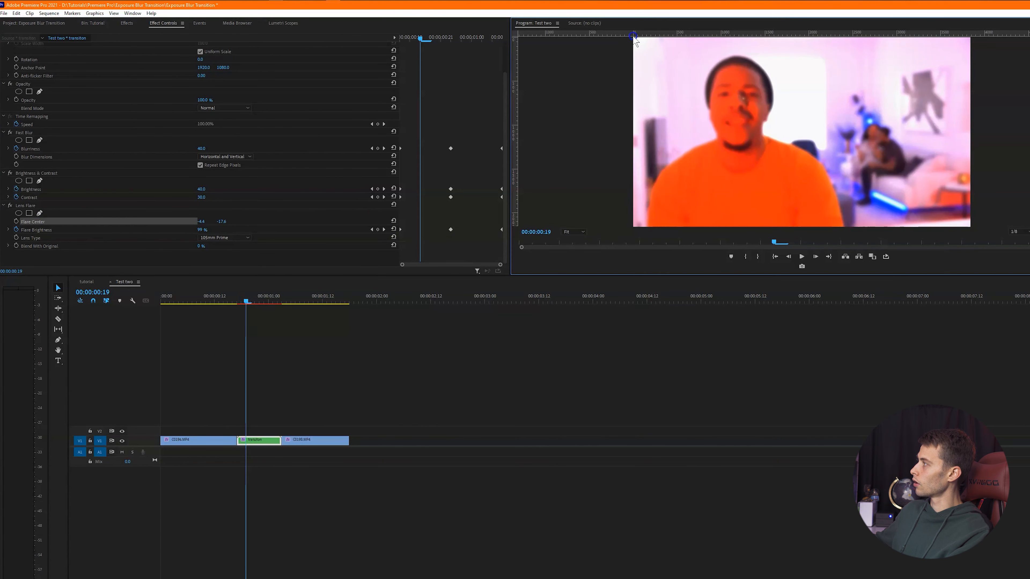
{"action": "left_click_drag", "start_coordinate": [816, 74], "coordinate": [817, 67]}
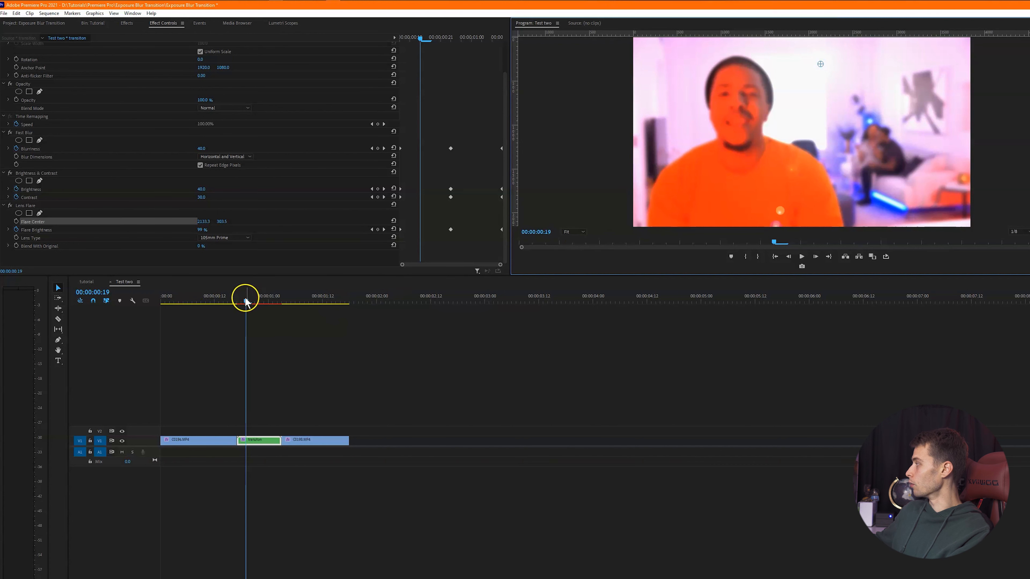
{"action": "mouse_move", "coordinate": [244, 299]}
{"action": "left_mouse_down"}
{"action": "mouse_move", "coordinate": [255, 299]}
{"action": "mouse_move", "coordinate": [242, 299]}
{"action": "left_mouse_up"}
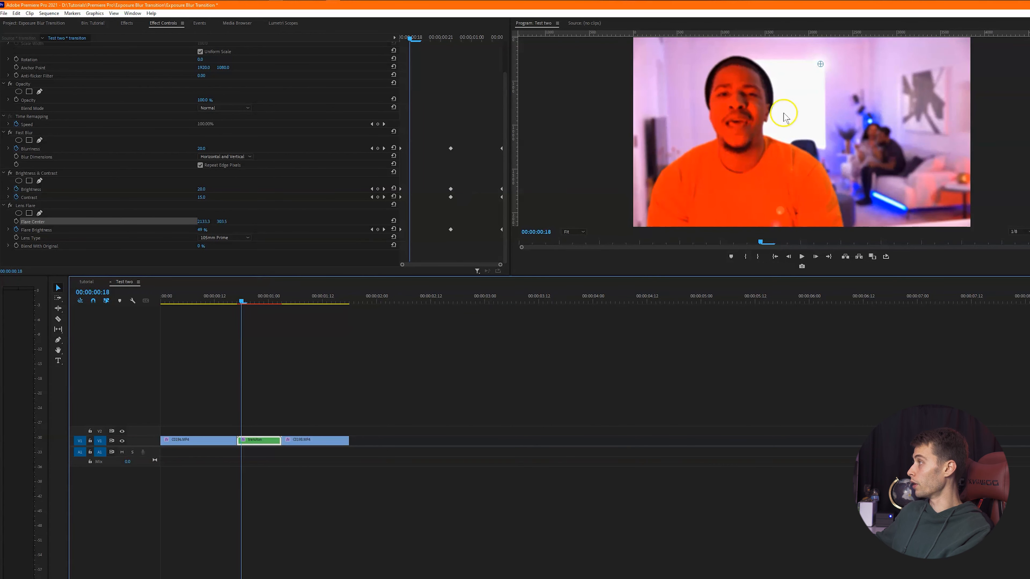
{"action": "left_click_drag", "start_coordinate": [824, 62], "coordinate": [800, 87]}
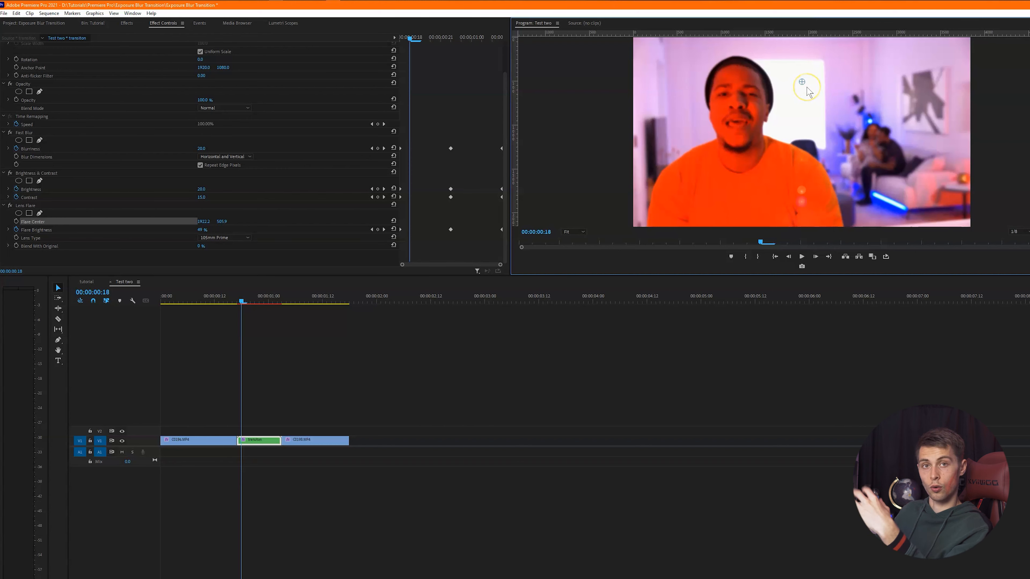
- Play the sequence from before the nested clip to review the repositioned lens flare
{"action": "left_click_drag", "start_coordinate": [253, 295], "coordinate": [211, 306]}
{"action": "key", "text": "space"}
{"action": "left_click", "coordinate": [246, 305]}
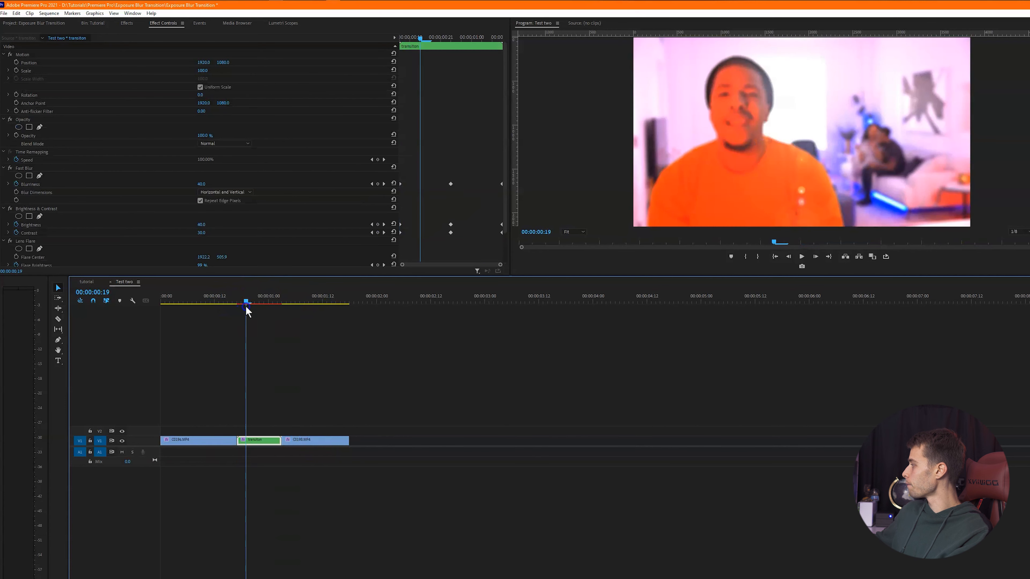
- Apply the Median (Legacy) effect to the nested clip and display its effect settings
{"action": "scroll", "coordinate": [322, 140], "scroll_direction": "down", "scroll_amount": 2}
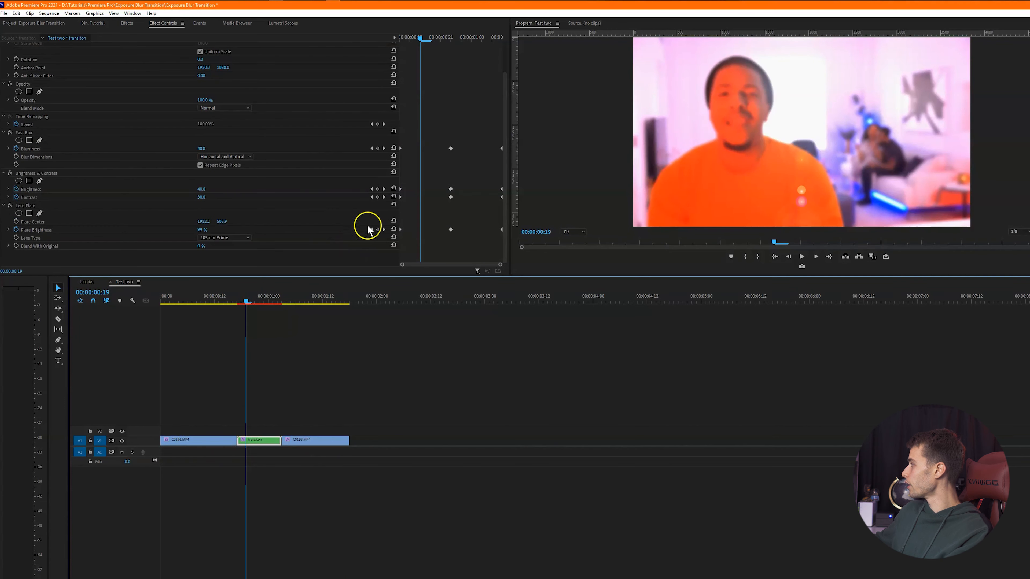
{"action": "left_click_drag", "start_coordinate": [414, 40], "coordinate": [412, 57]}
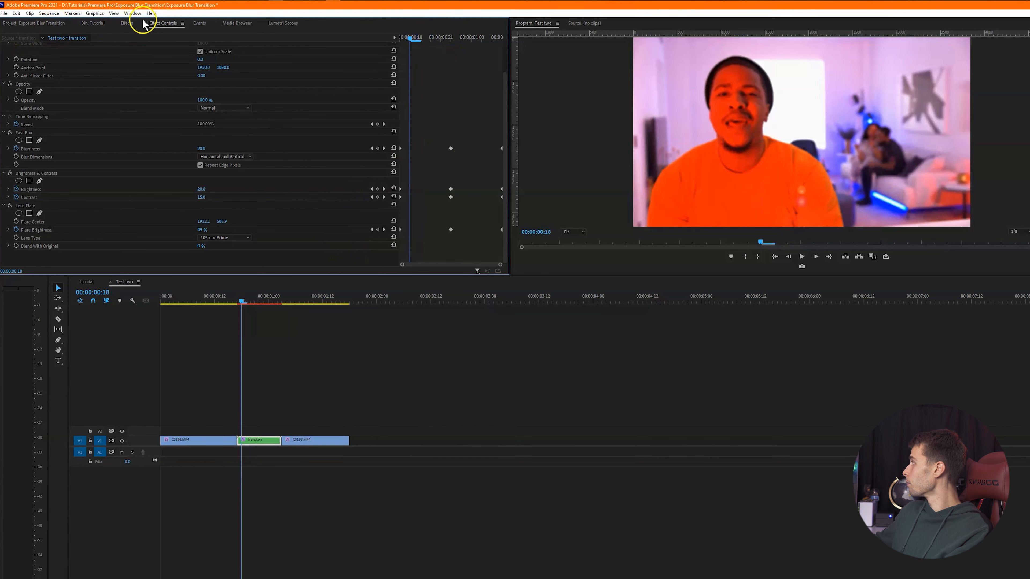
{"action": "left_click", "coordinate": [129, 22]}
{"action": "left_click", "coordinate": [34, 33]}
{"action": "type", "text": "median"}
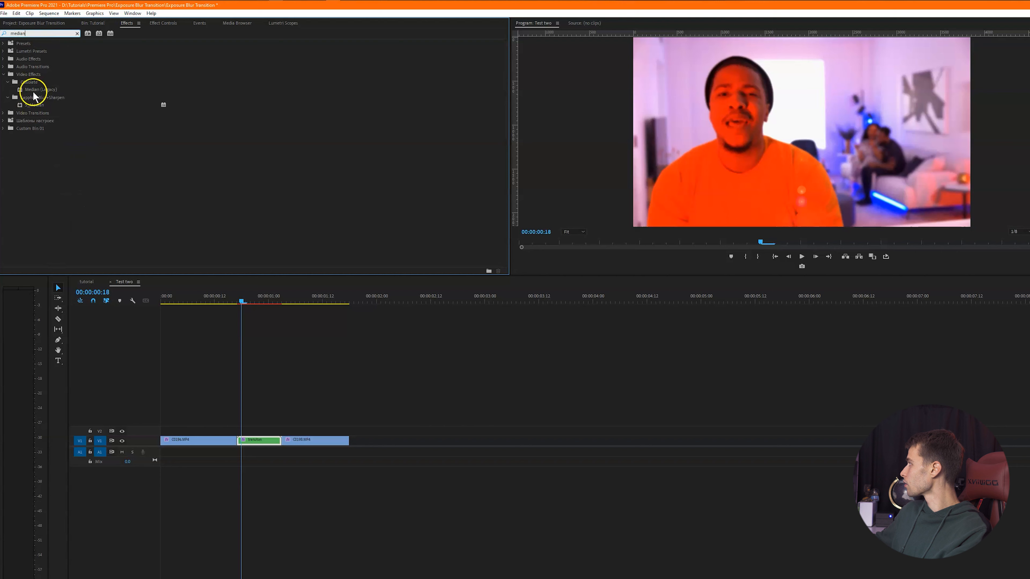
{"action": "left_click_drag", "start_coordinate": [34, 91], "coordinate": [268, 439]}
{"action": "left_click", "coordinate": [160, 23]}
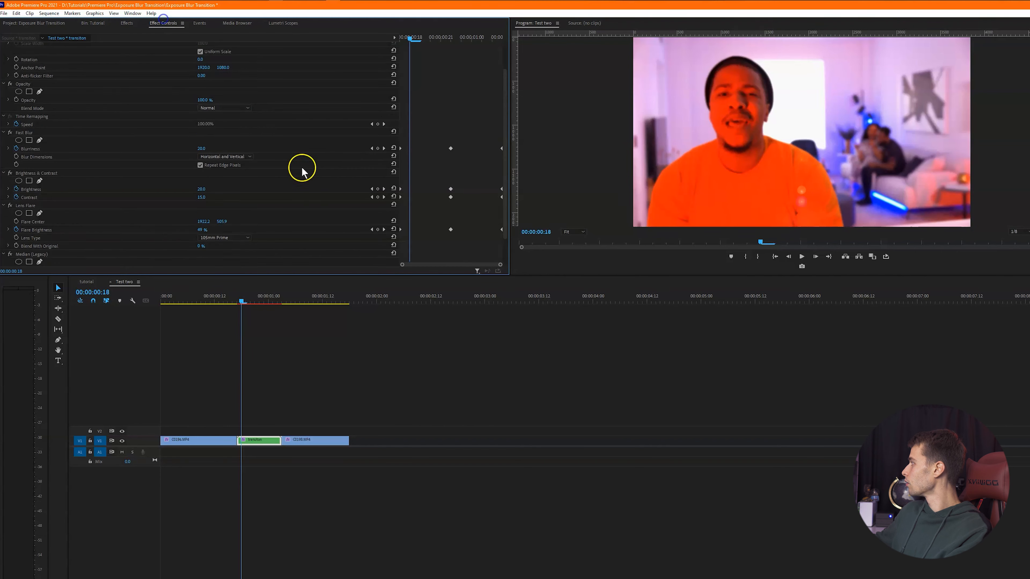
- Animate the Median Radius from 0 at the nested clip's start to 45 at 00:00:00:22 and back to 0 at its end
{"action": "left_click", "coordinate": [17, 237]}
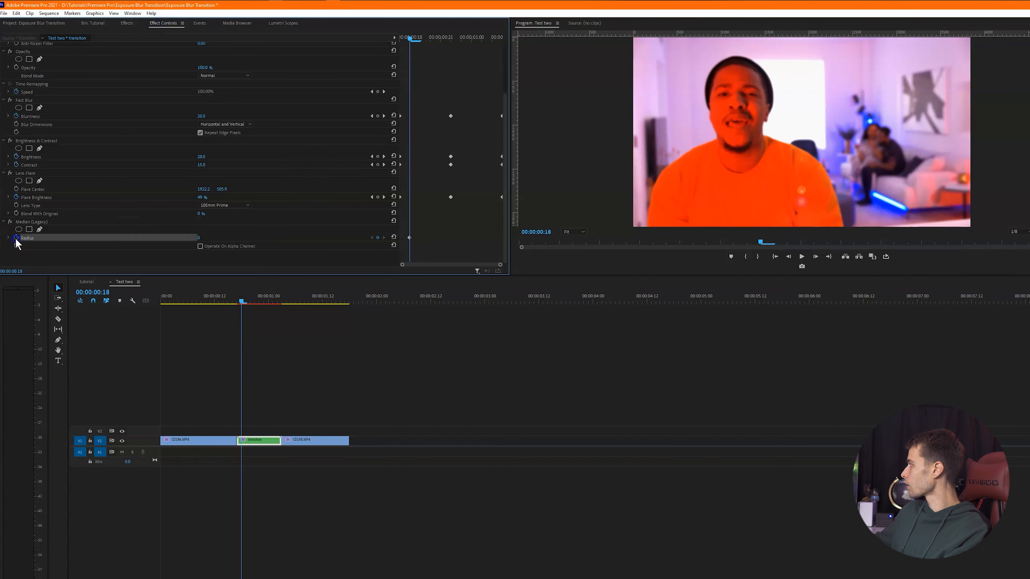
{"action": "left_click", "coordinate": [410, 239]}
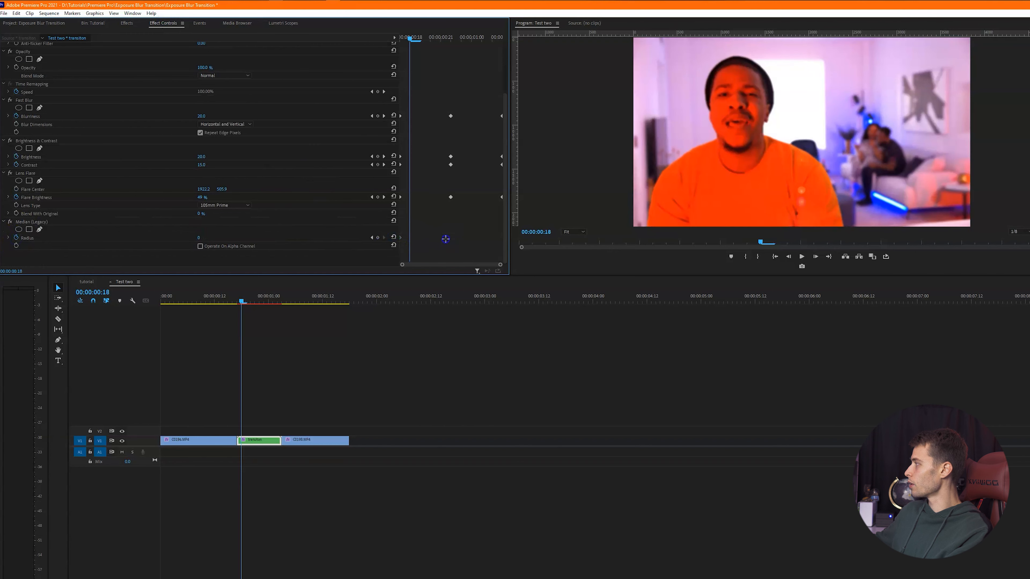
{"action": "left_click", "coordinate": [384, 156]}
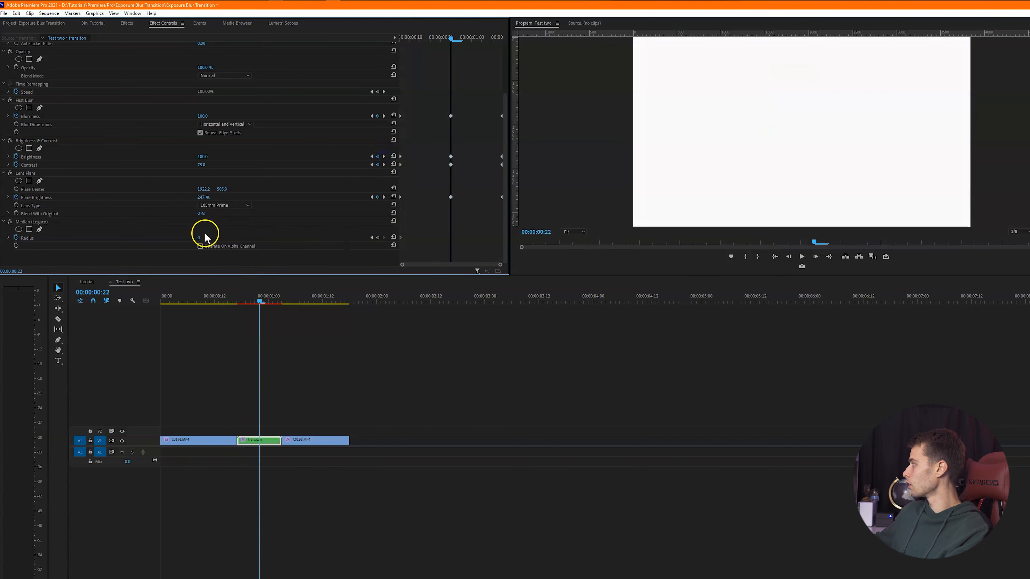
{"action": "left_click", "coordinate": [199, 239]}
{"action": "type", "text": "45"}
{"action": "key", "text": "Return"}
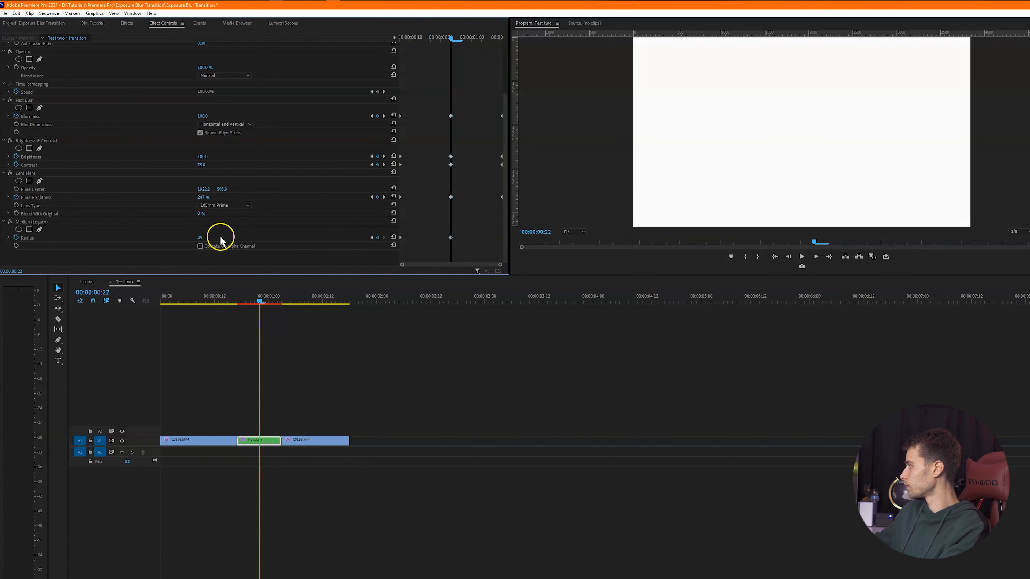
{"action": "left_click", "coordinate": [485, 39]}
{"action": "left_click", "coordinate": [393, 238]}
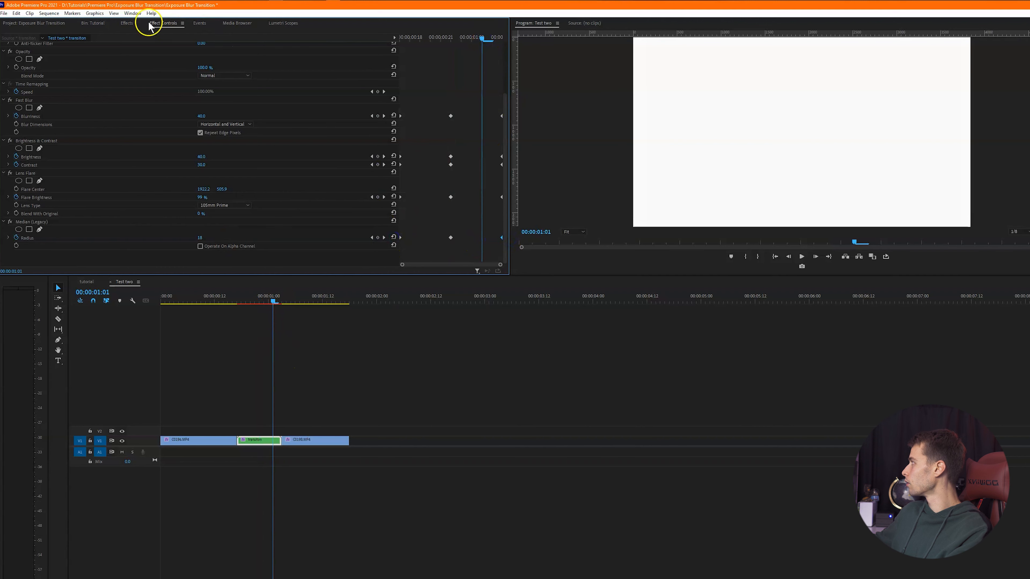
- Find the Color Emboss effect and apply it to the nested clip
{"action": "left_click", "coordinate": [126, 23]}
{"action": "left_click", "coordinate": [77, 34]}
{"action": "left_click", "coordinate": [144, 38]}
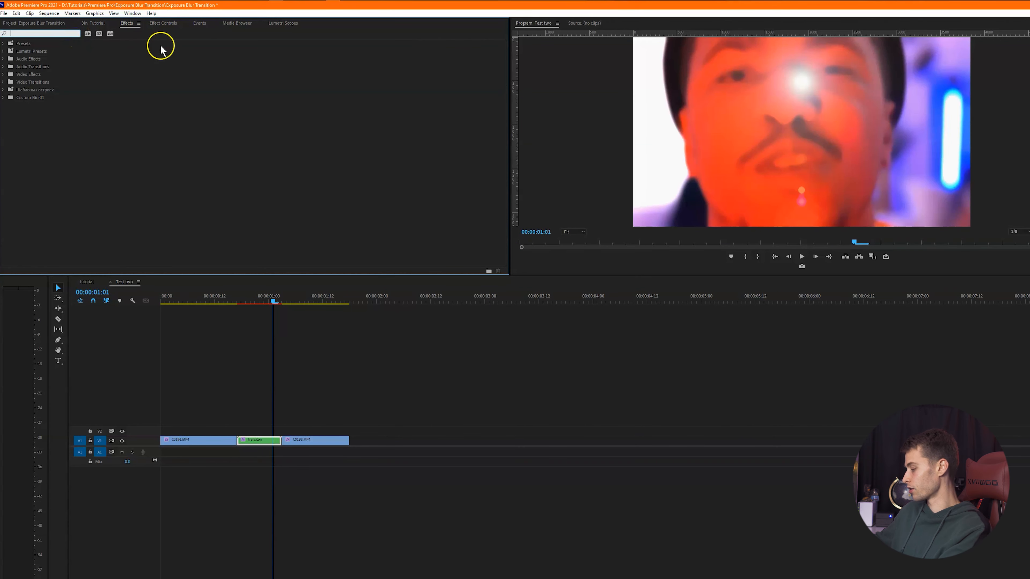
{"action": "type", "text": "color embos"}
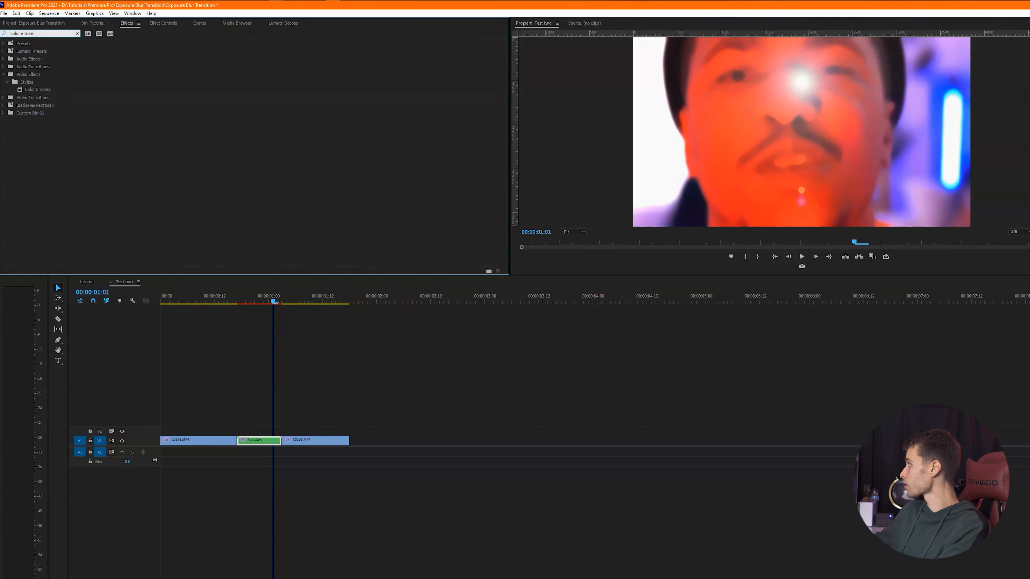
{"action": "left_click_drag", "start_coordinate": [31, 91], "coordinate": [231, 272]}
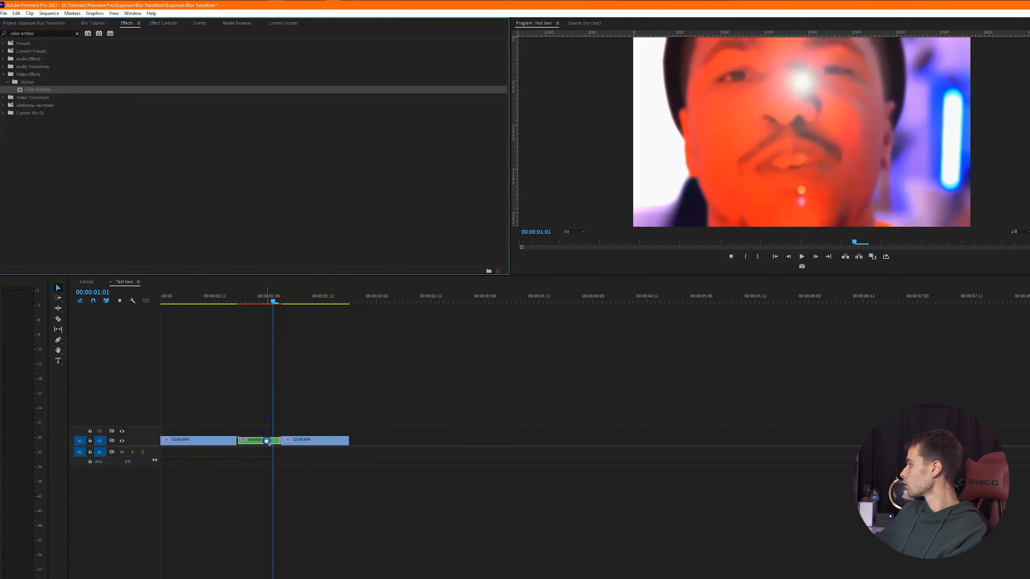
{"action": "left_click_drag", "start_coordinate": [266, 441], "coordinate": [266, 441]}
- Enable keyframing for Color Emboss Direction, Relief, Contrast and Blend With Original at the nested clip's start, 00:00:00:17
{"action": "left_click", "coordinate": [241, 302]}
{"action": "left_click", "coordinate": [167, 23]}
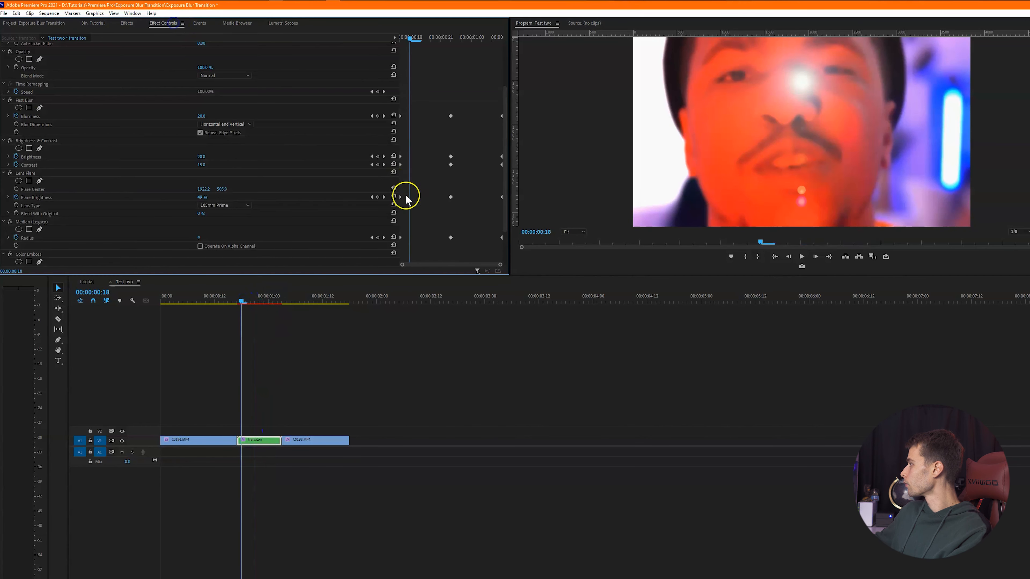
{"action": "scroll", "coordinate": [410, 199], "scroll_direction": "down", "scroll_amount": 3}
{"action": "left_click", "coordinate": [239, 300]}
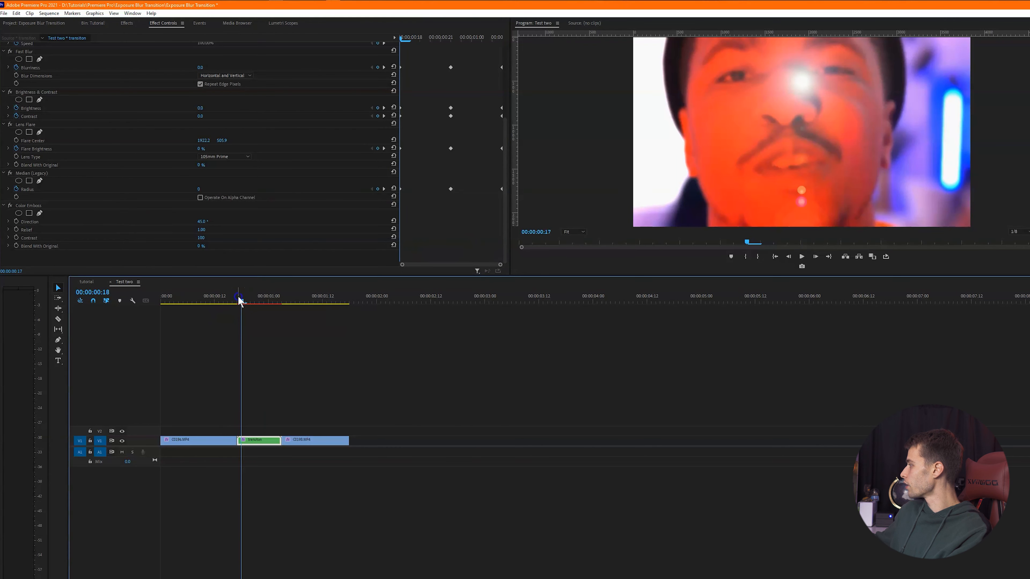
{"action": "left_click", "coordinate": [237, 301]}
{"action": "left_click", "coordinate": [353, 380]}
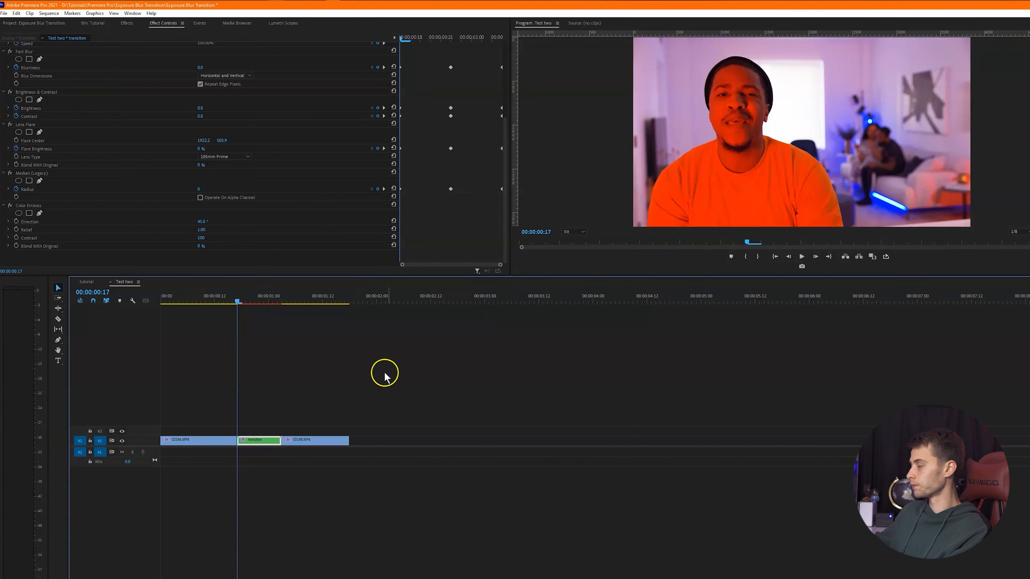
{"action": "left_click", "coordinate": [16, 221]}
{"action": "left_click", "coordinate": [16, 229]}
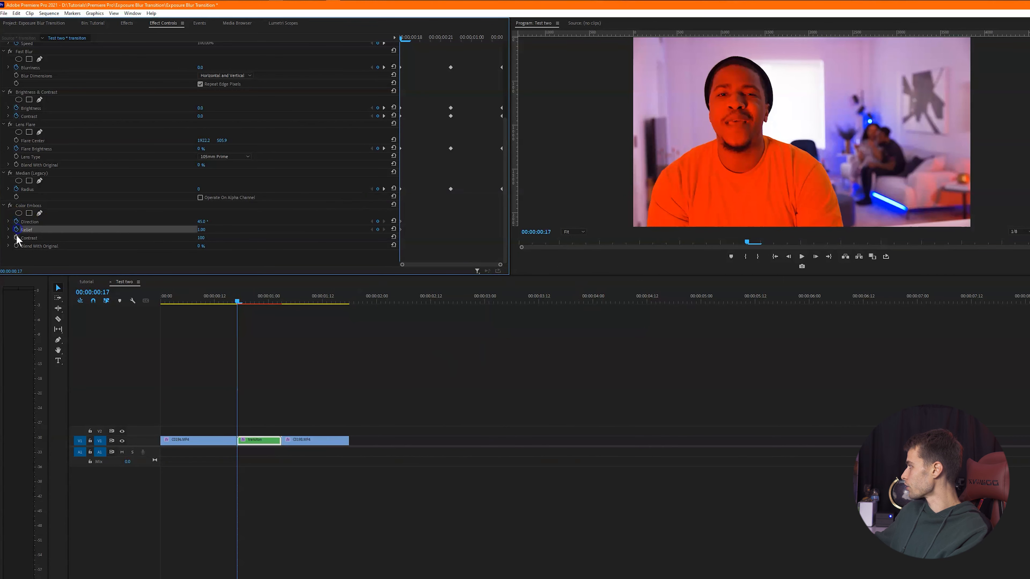
{"action": "left_click", "coordinate": [16, 237]}
{"action": "left_click", "coordinate": [16, 246]}
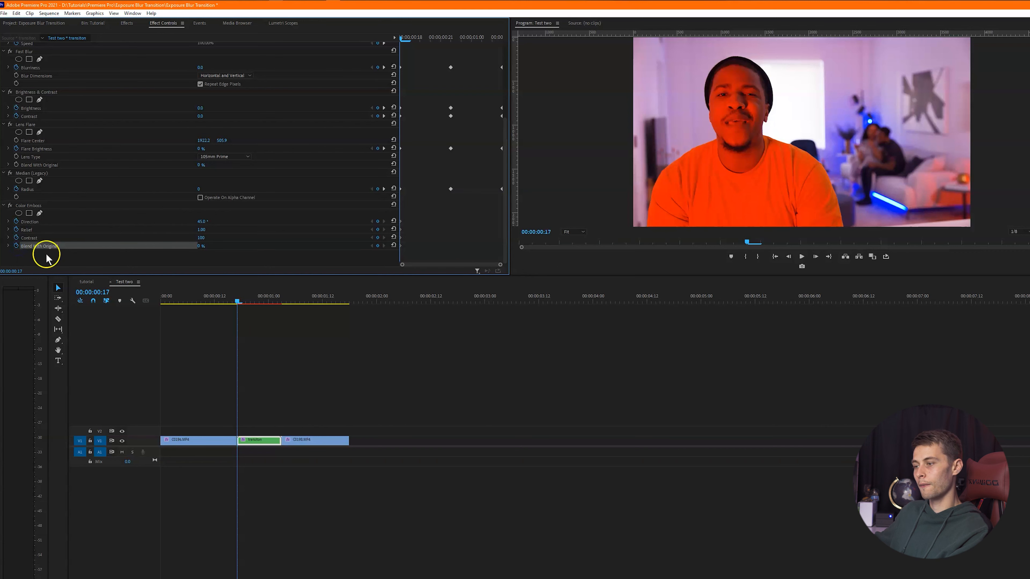
- Set the starting Color Emboss Direction, Relief and Contrast to 0 and Blend With Original to 100%
{"action": "type", "text": "0"}
{"action": "left_click", "coordinate": [233, 228]}
{"action": "left_click", "coordinate": [202, 230]}
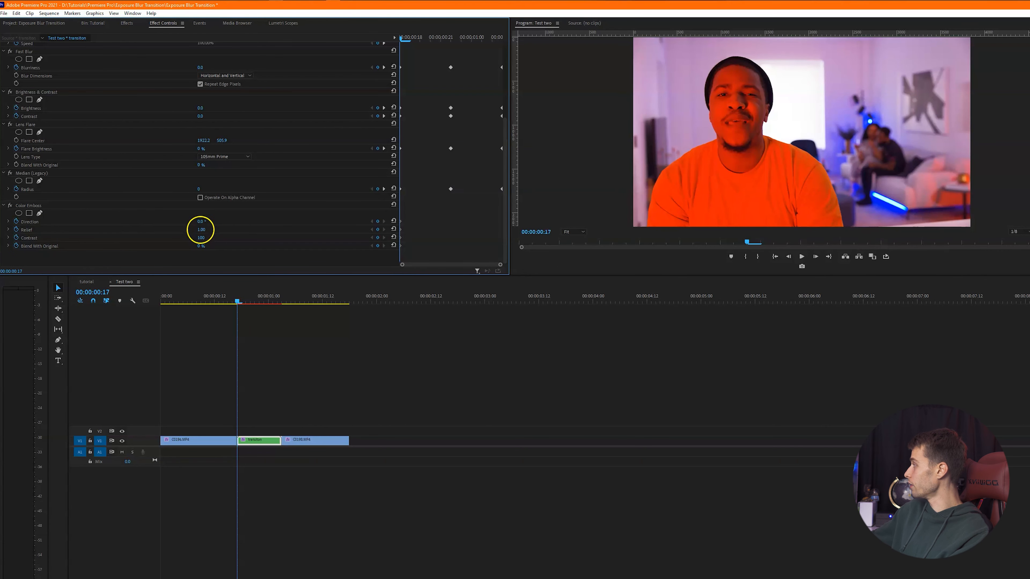
{"action": "type", "text": "0"}
{"action": "key", "text": "Return"}
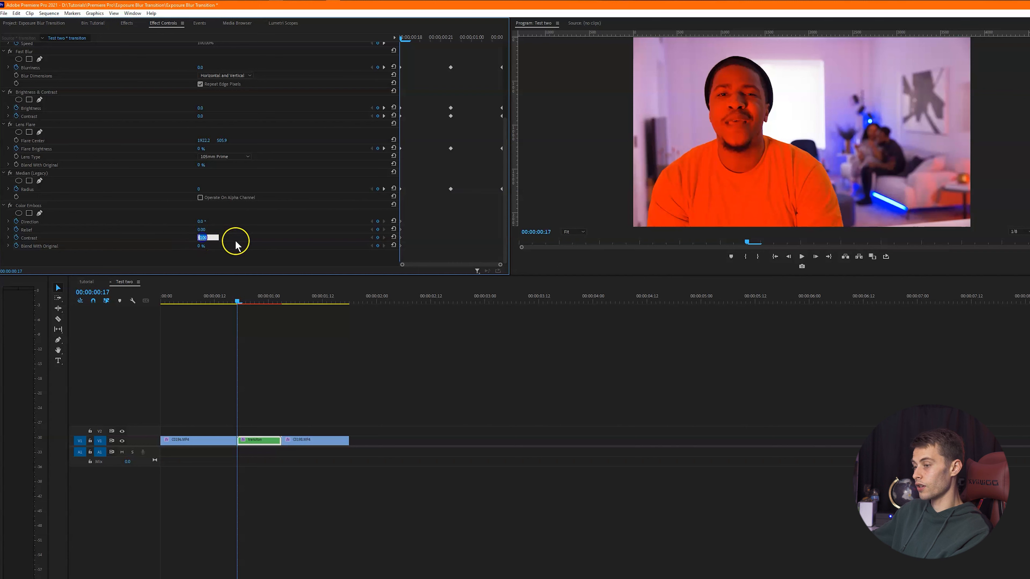
{"action": "type", "text": "0"}
{"action": "key", "text": "Return"}
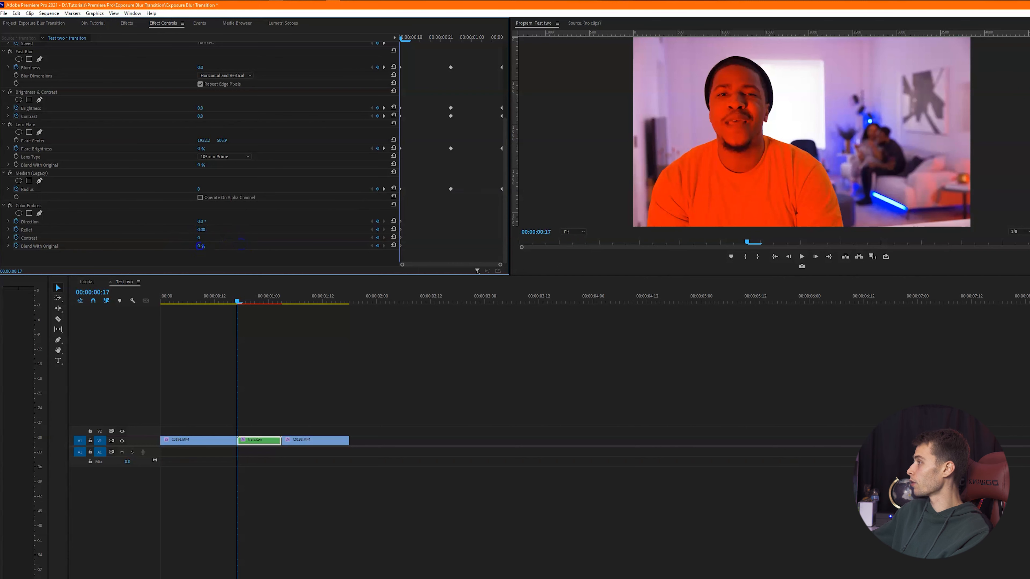
{"action": "left_click_drag", "start_coordinate": [200, 246], "coordinate": [392, 256]}
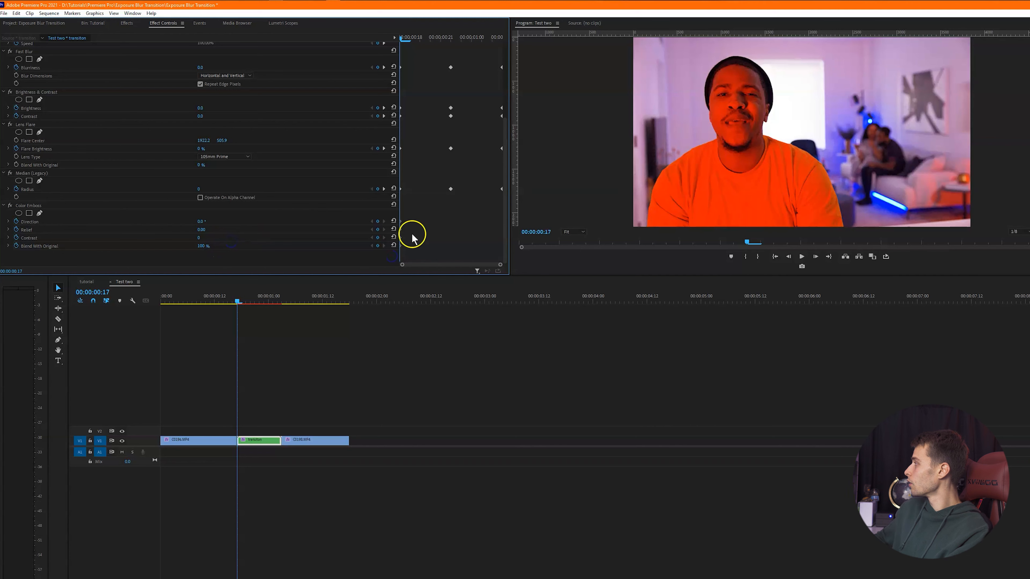
- At 00:00:00:22, set Color Emboss Direction to 34°, Relief to 25, Contrast to 35 and Blend With Original to 0%
{"action": "left_click", "coordinate": [451, 39]}
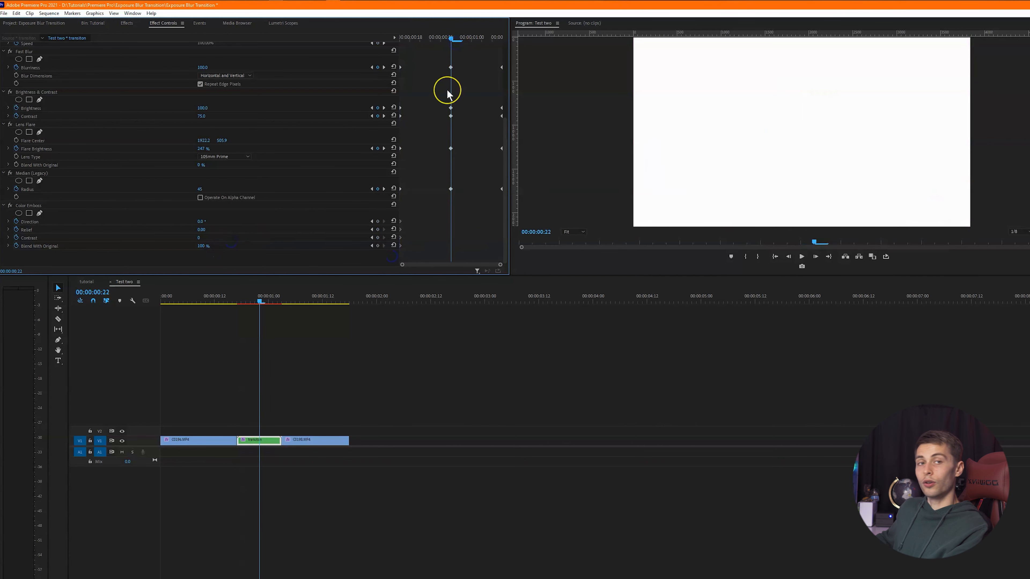
{"action": "left_click", "coordinate": [201, 222]}
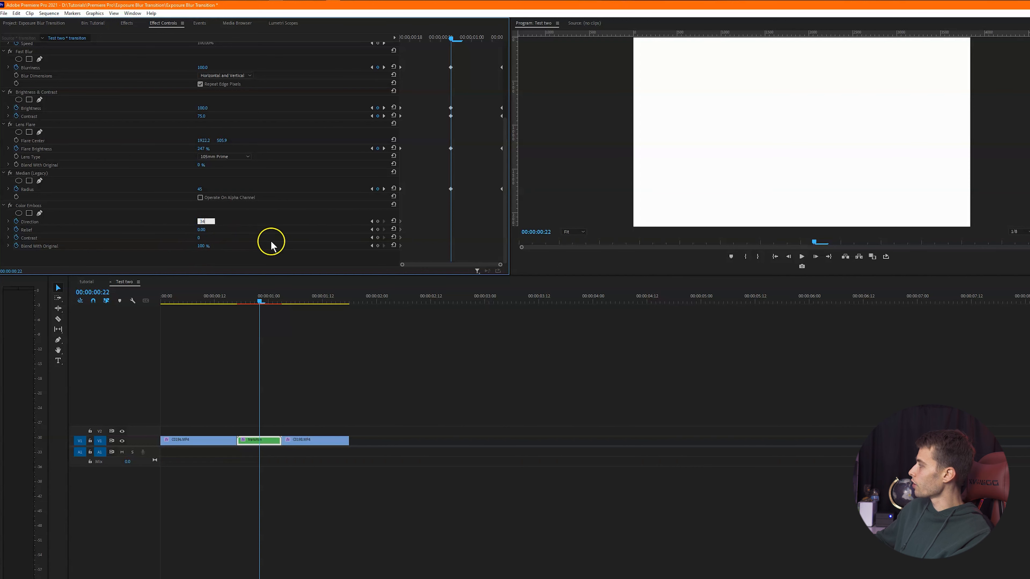
{"action": "left_click", "coordinate": [202, 230]}
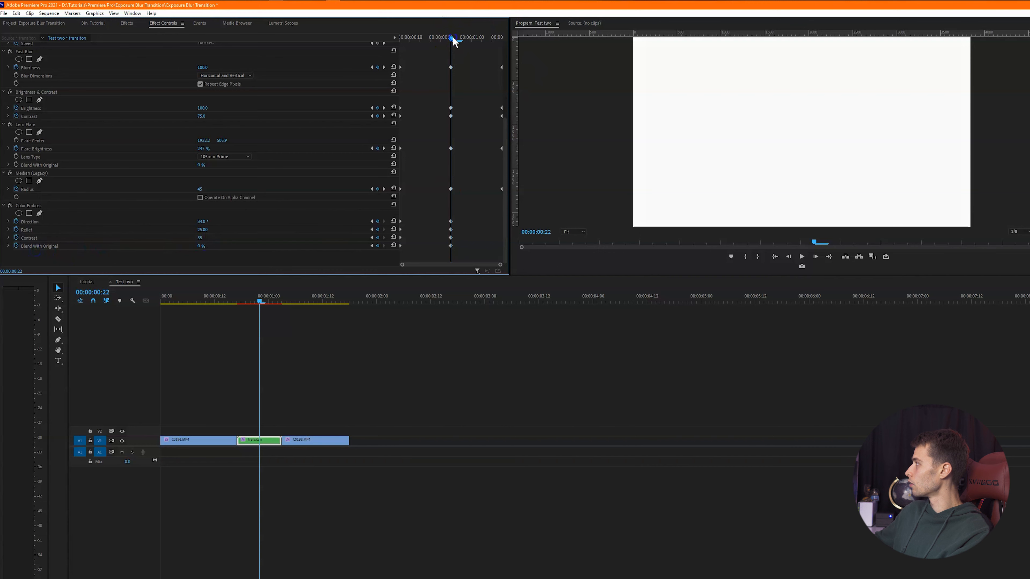
- Add Color Emboss keyframes with Direction, Relief and Contrast 0 and Blend With Original 100%, and move them to the nested clip's end
{"action": "left_click_drag", "start_coordinate": [452, 38], "coordinate": [482, 38]}
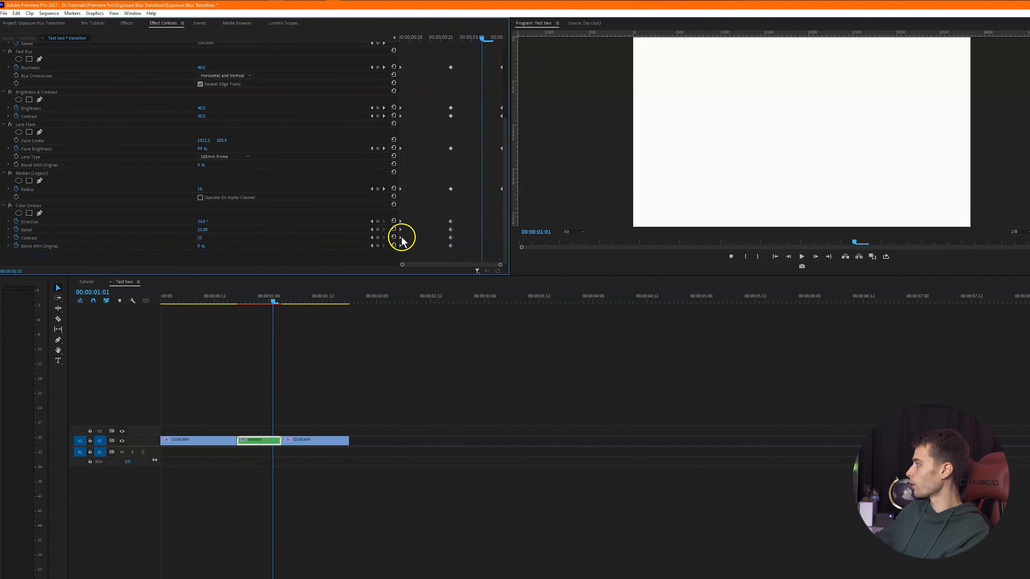
{"action": "left_click", "coordinate": [210, 238]}
{"action": "type", "text": "0"}
{"action": "key", "text": "Return"}
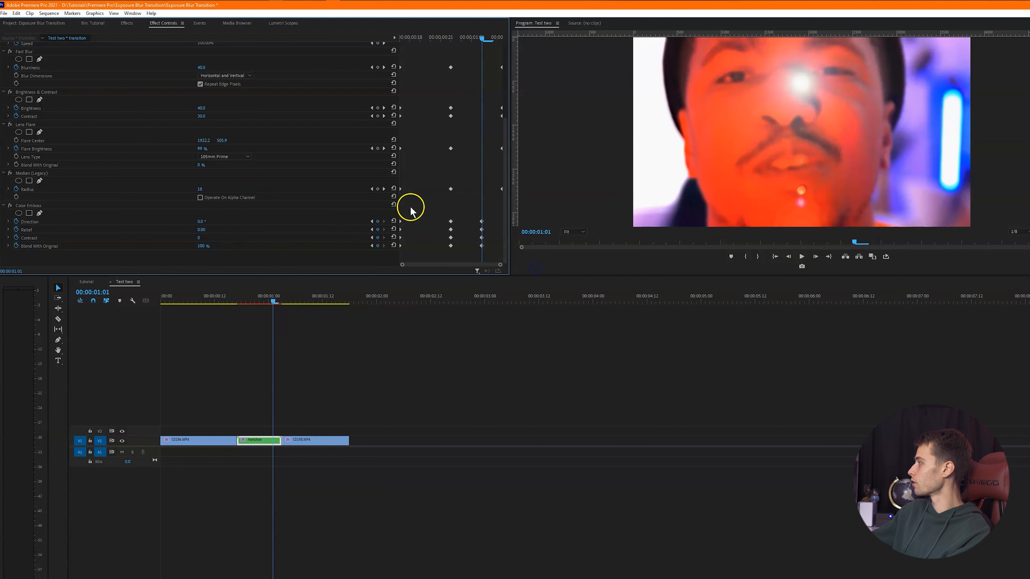
{"action": "left_click_drag", "start_coordinate": [471, 214], "coordinate": [502, 248]}
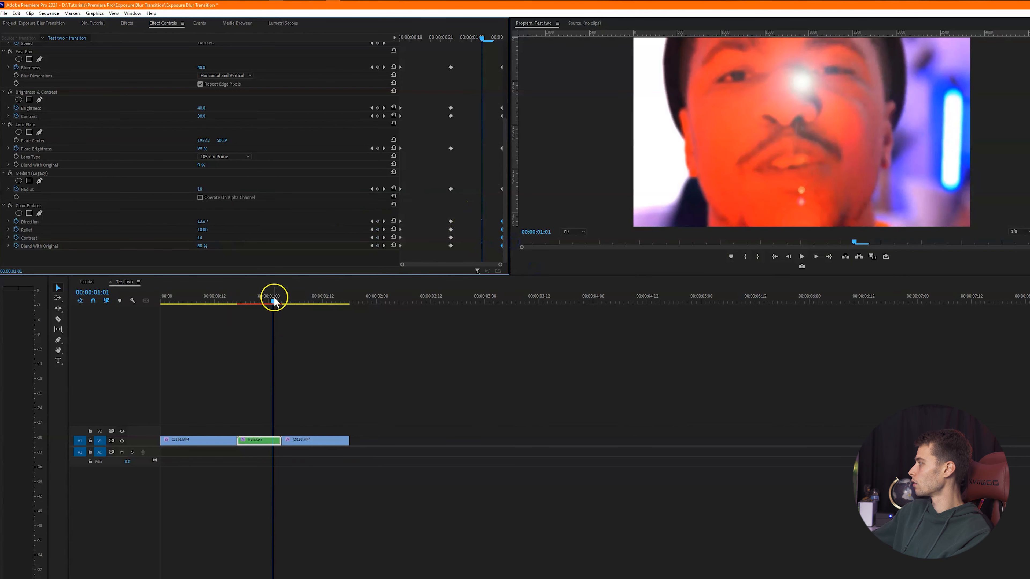
- Play the sequence from before the nested clip through the transition to review the combined effects
{"action": "left_click_drag", "start_coordinate": [273, 300], "coordinate": [193, 304]}
{"action": "key", "text": "space"}
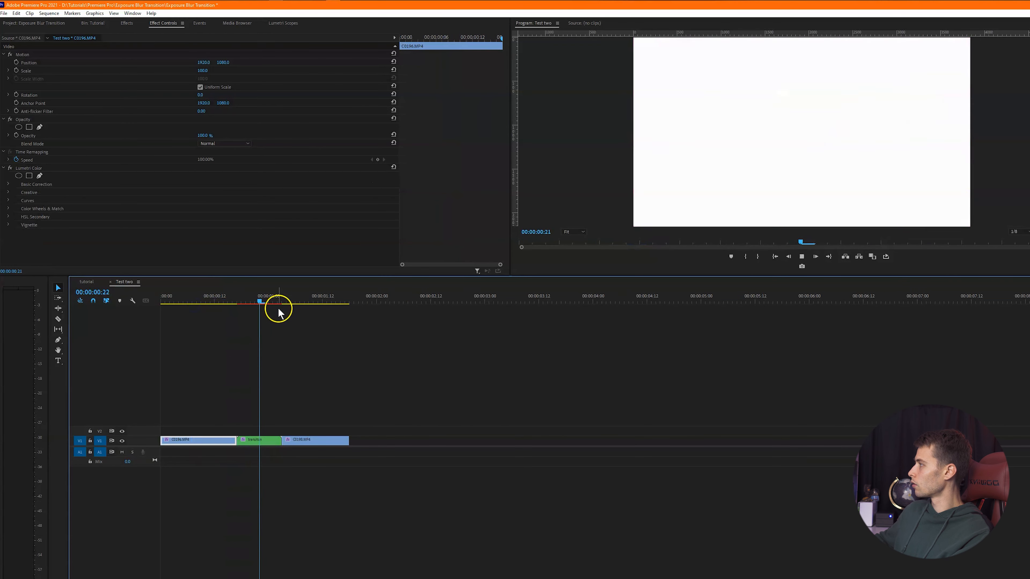
{"action": "left_click_drag", "start_coordinate": [267, 298], "coordinate": [246, 302]}
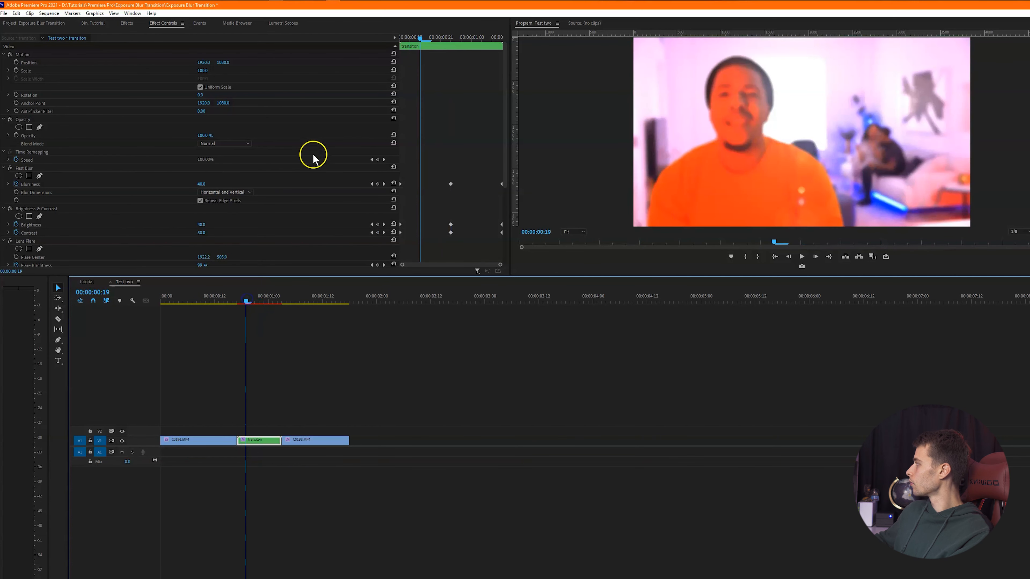
- Examine the Lens Flare's Flare Center on the nested clip at 00:00:00:19, 00:00:00:22 and 00:00:01:02
{"action": "scroll", "coordinate": [316, 183], "scroll_direction": "down", "scroll_amount": 5}
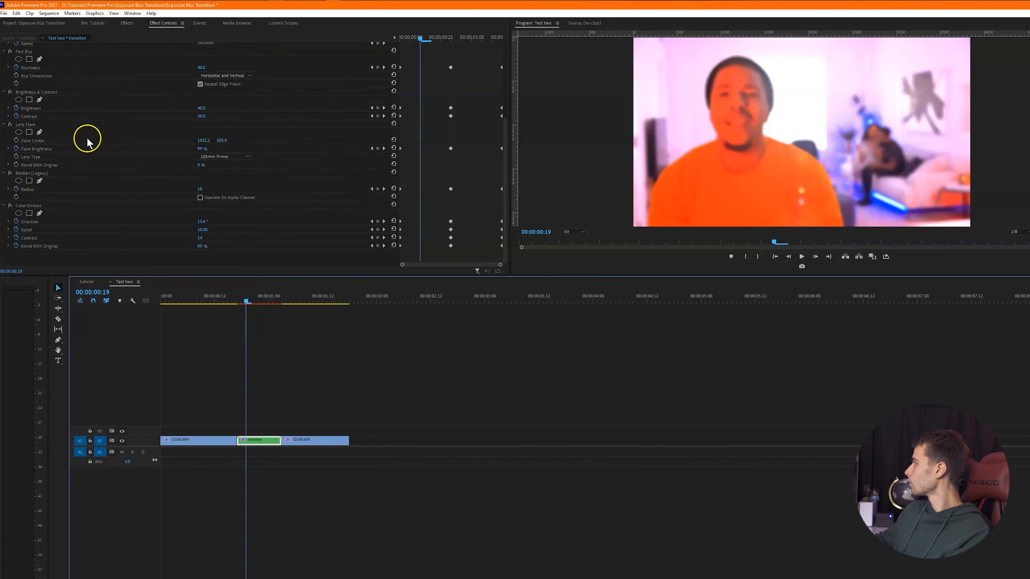
{"action": "left_click", "coordinate": [34, 141]}
{"action": "key", "text": "ctrl+s"}
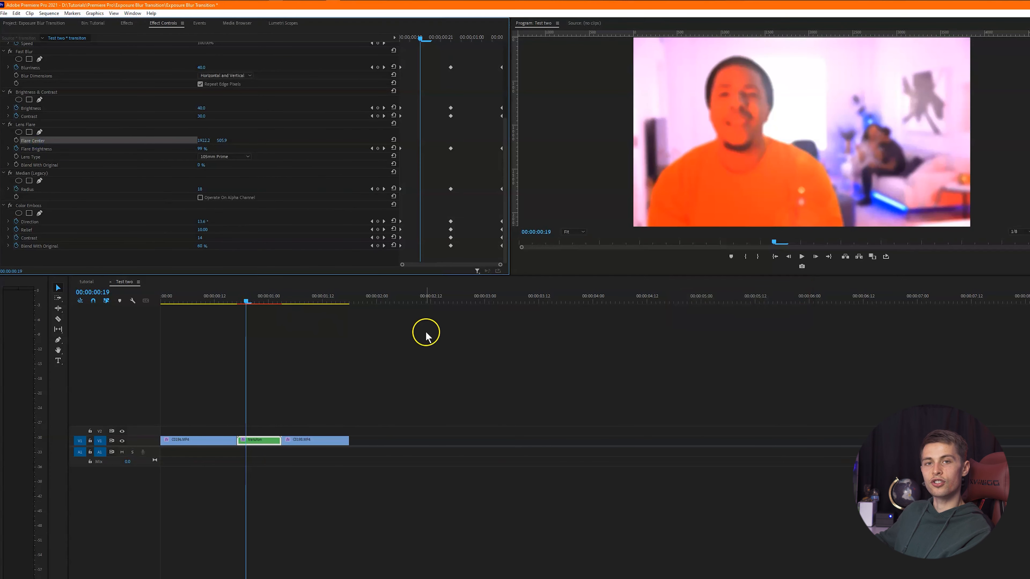
{"action": "left_click", "coordinate": [261, 303]}
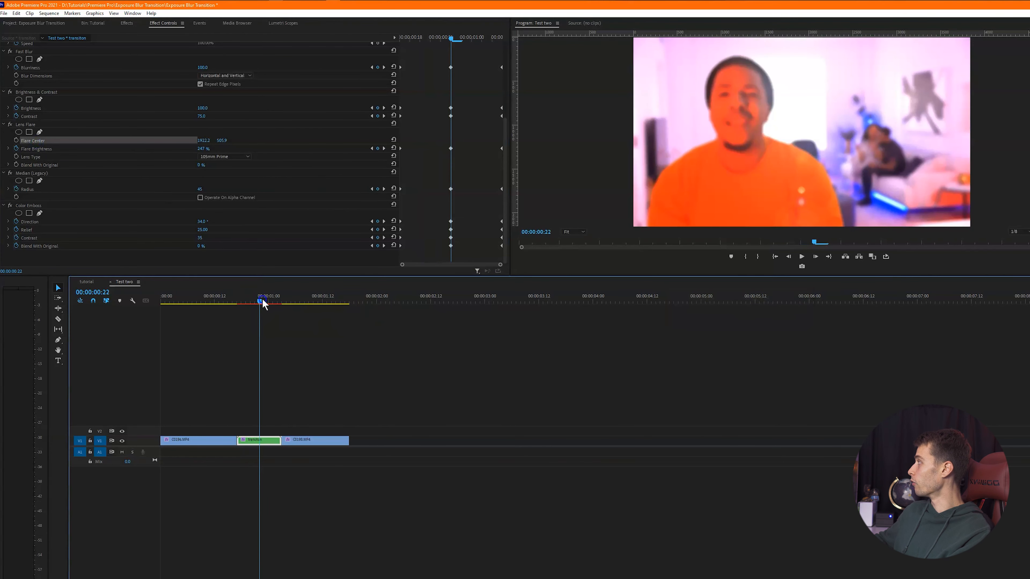
{"action": "left_click", "coordinate": [35, 140]}
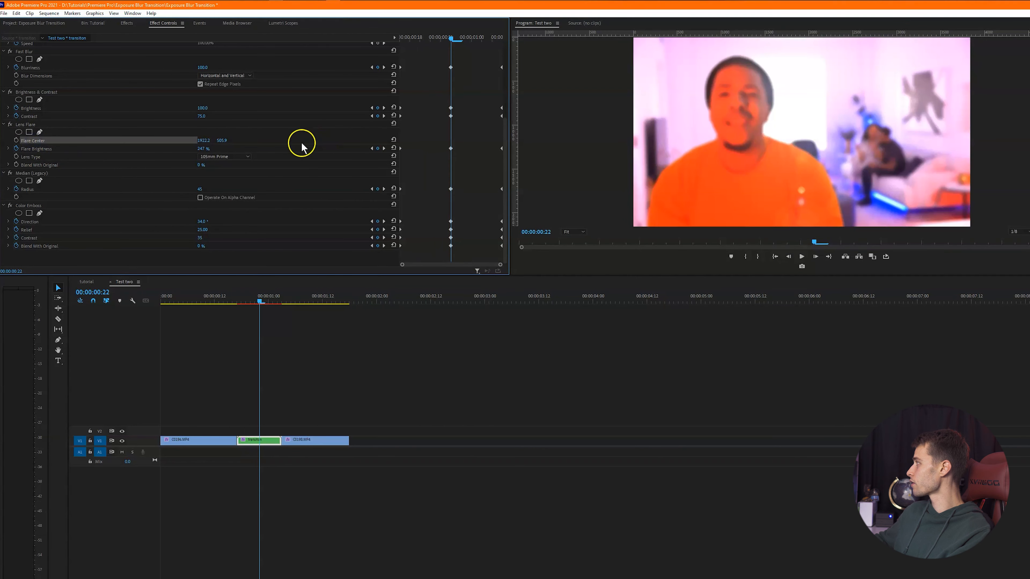
{"action": "left_click_drag", "start_coordinate": [264, 296], "coordinate": [283, 297]}
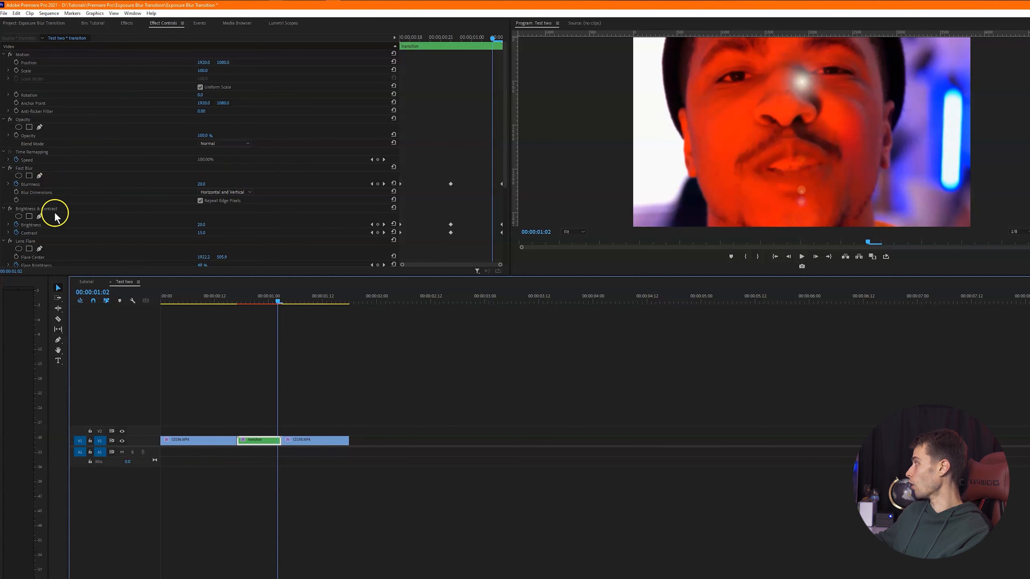
- Zoom the program view out to 10% and move the Lens Flare's Flare Center just outside the frame's upper-left corner, to about -60, -30
{"action": "left_click", "coordinate": [41, 208]}
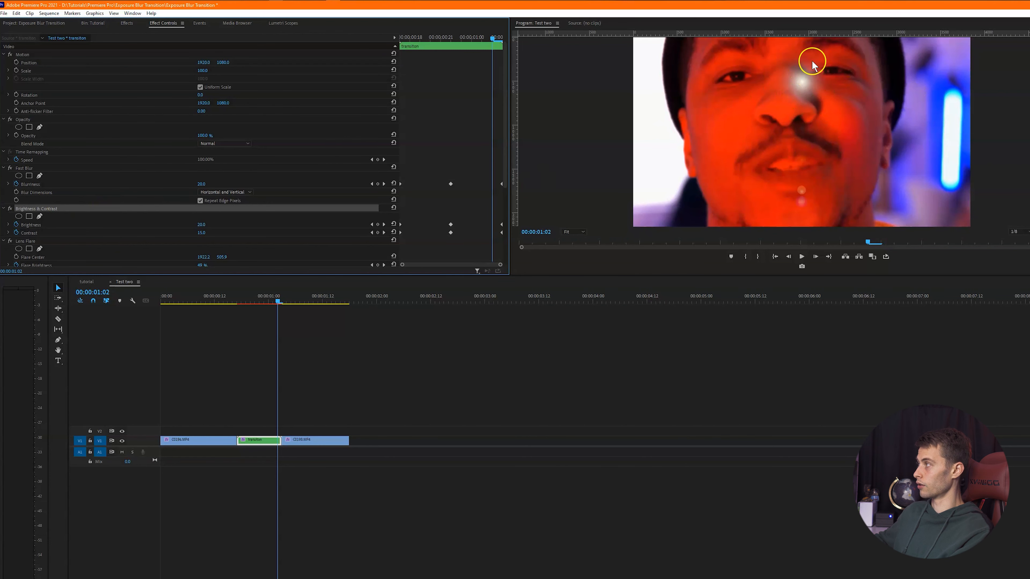
{"action": "scroll", "coordinate": [162, 203], "scroll_direction": "down", "scroll_amount": 2}
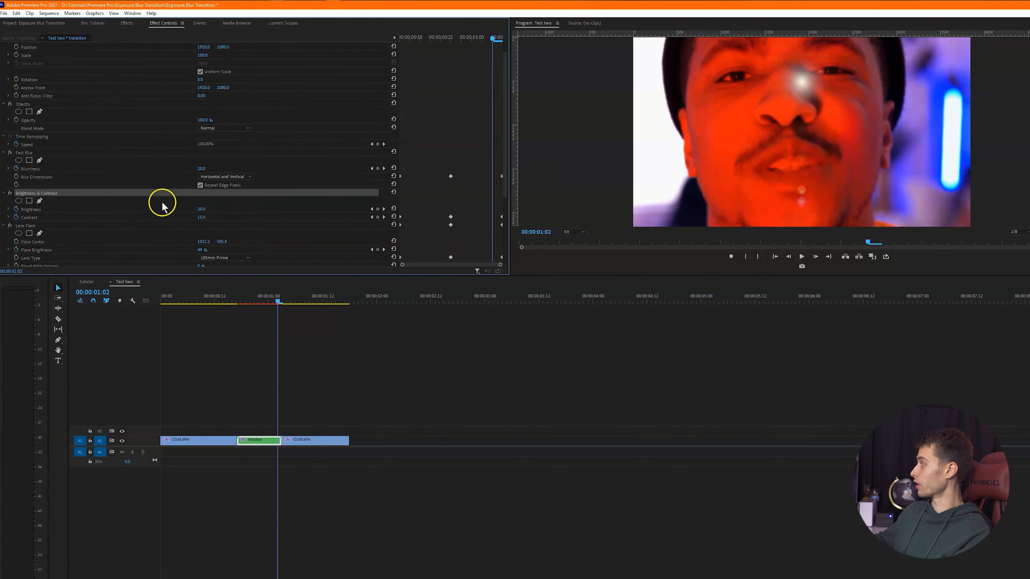
{"action": "left_click", "coordinate": [74, 227]}
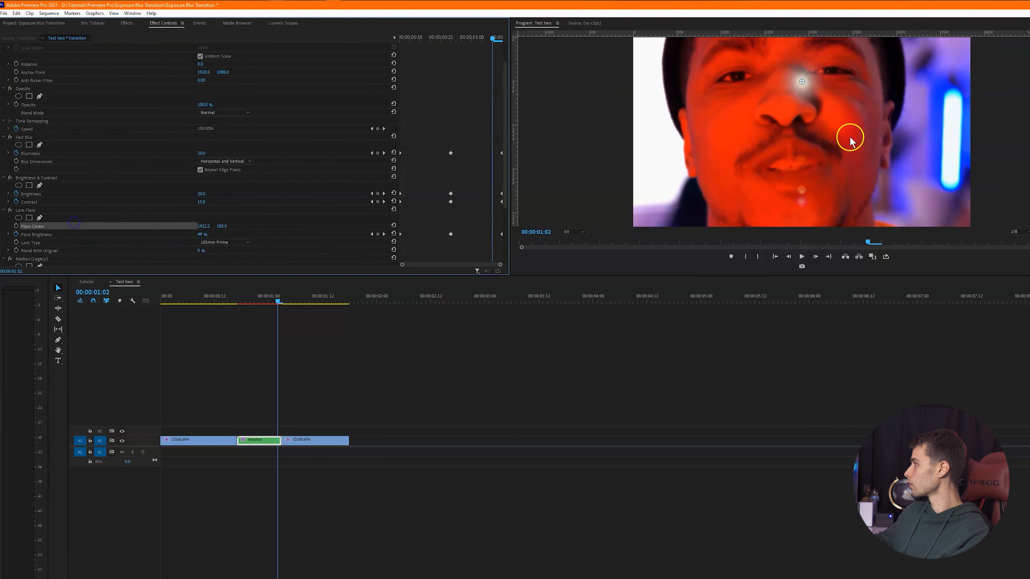
{"action": "left_click_drag", "start_coordinate": [801, 82], "coordinate": [1013, 44]}
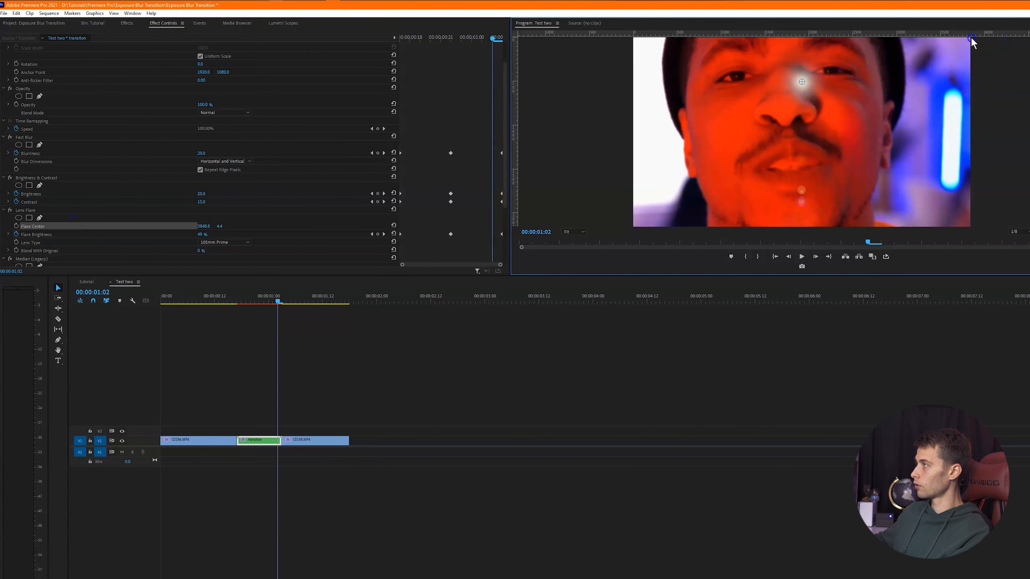
{"action": "left_click_drag", "start_coordinate": [802, 82], "coordinate": [629, 32]}
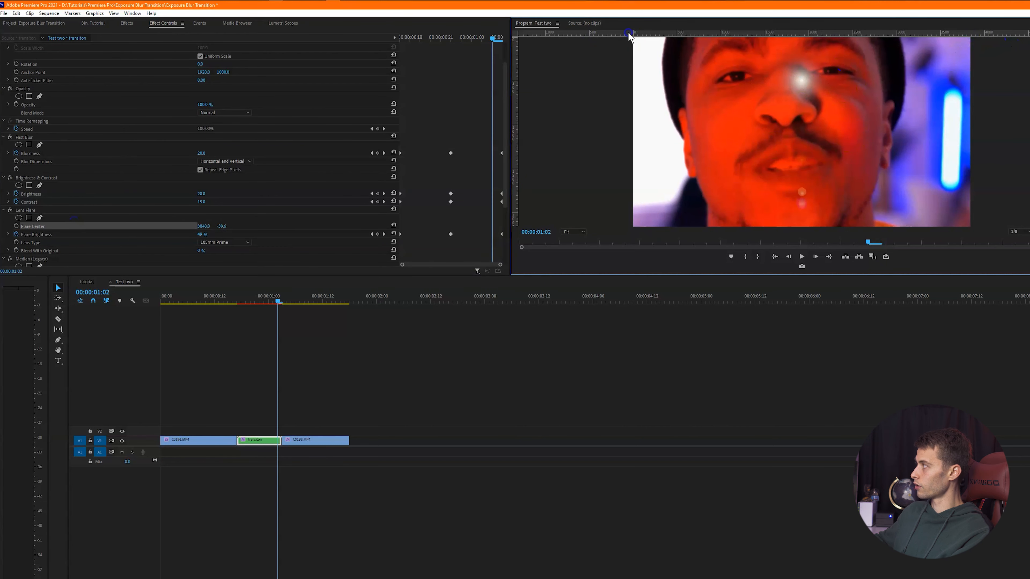
{"action": "left_click", "coordinate": [204, 227]}
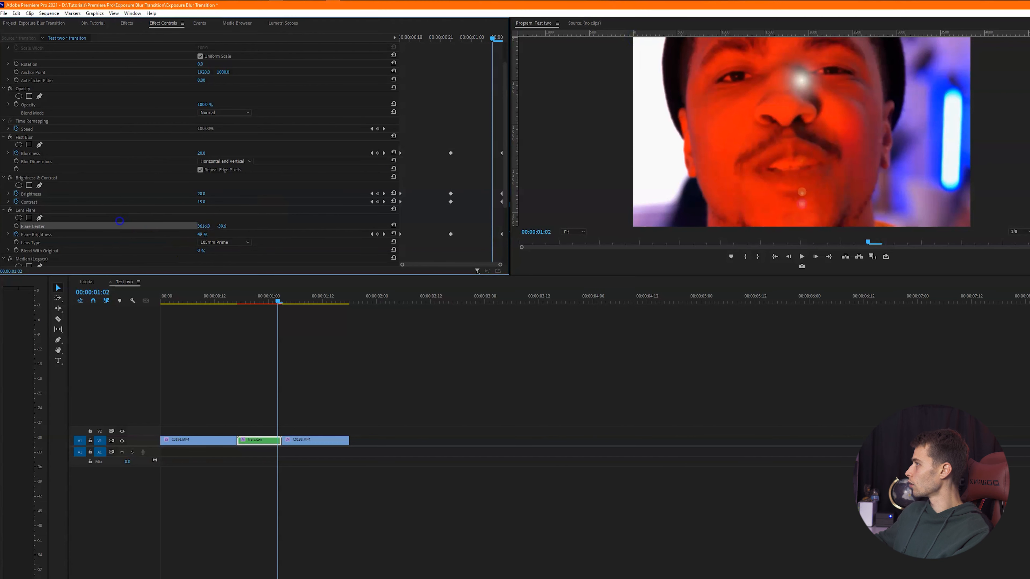
{"action": "left_click_drag", "start_coordinate": [119, 221], "coordinate": [119, 221]}
{"action": "left_click", "coordinate": [573, 231]}
{"action": "left_click", "coordinate": [579, 248]}
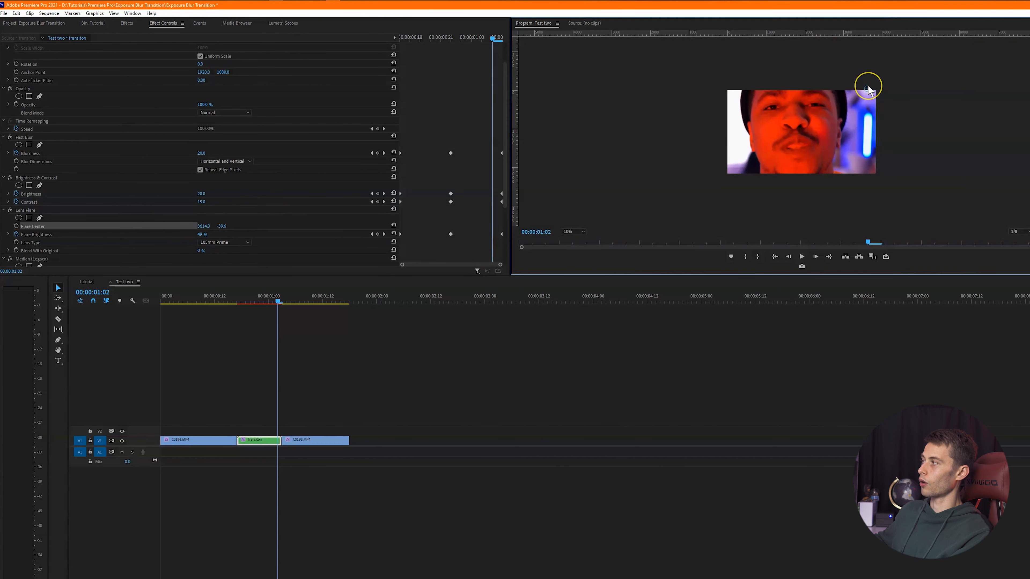
{"action": "left_click", "coordinate": [867, 88]}
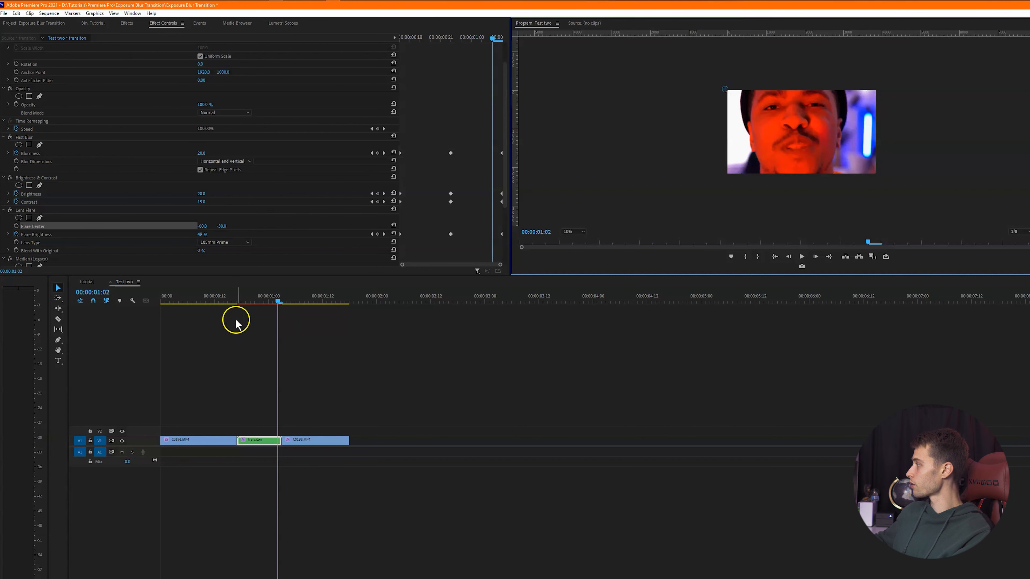
- Play the sequence from its start to review the transition with the repositioned flare, and park the playhead at 00:00:00:08
{"action": "left_click_drag", "start_coordinate": [278, 302], "coordinate": [247, 298]}
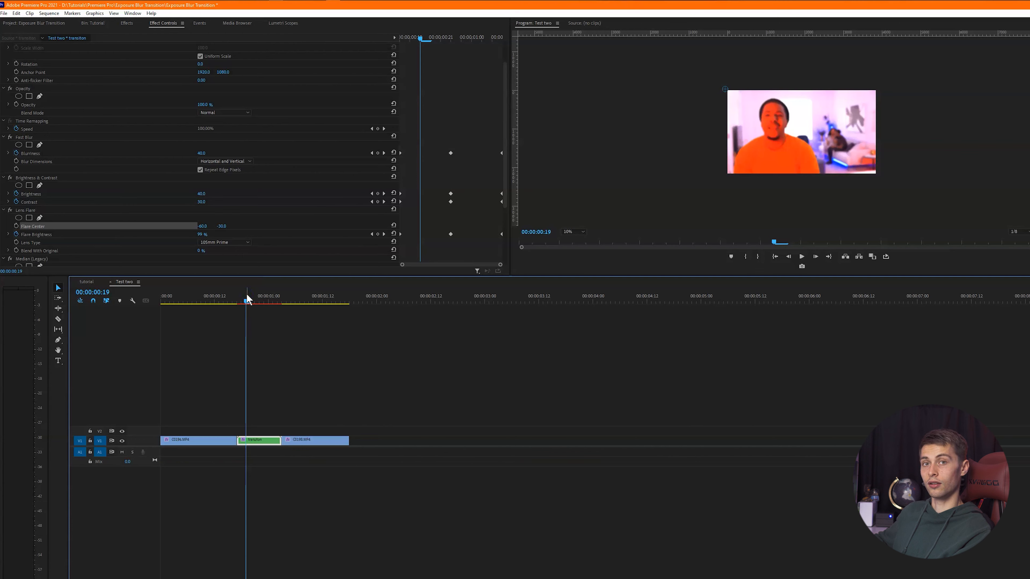
{"action": "left_click_drag", "start_coordinate": [247, 295], "coordinate": [154, 327]}
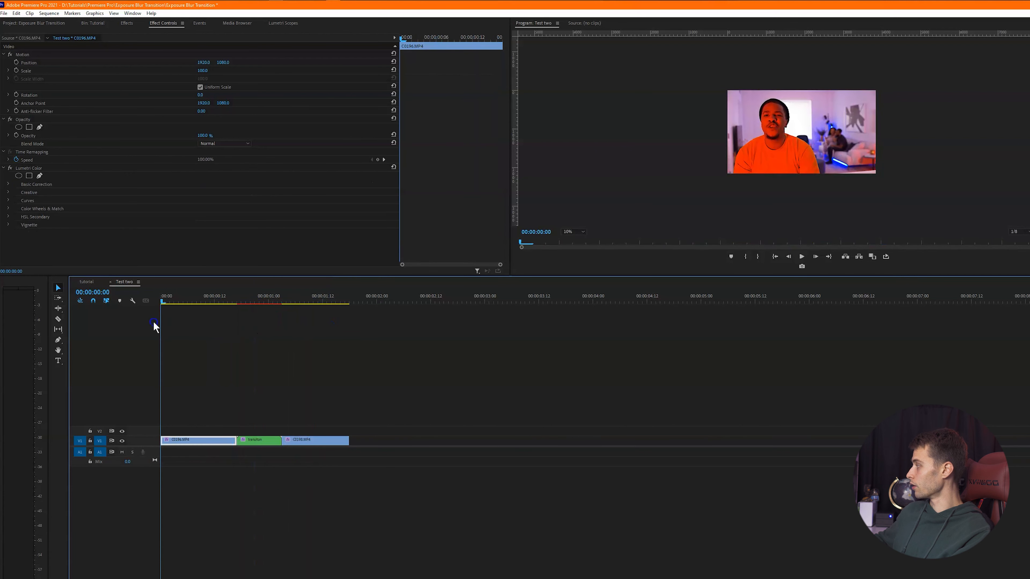
{"action": "key", "text": "space"}
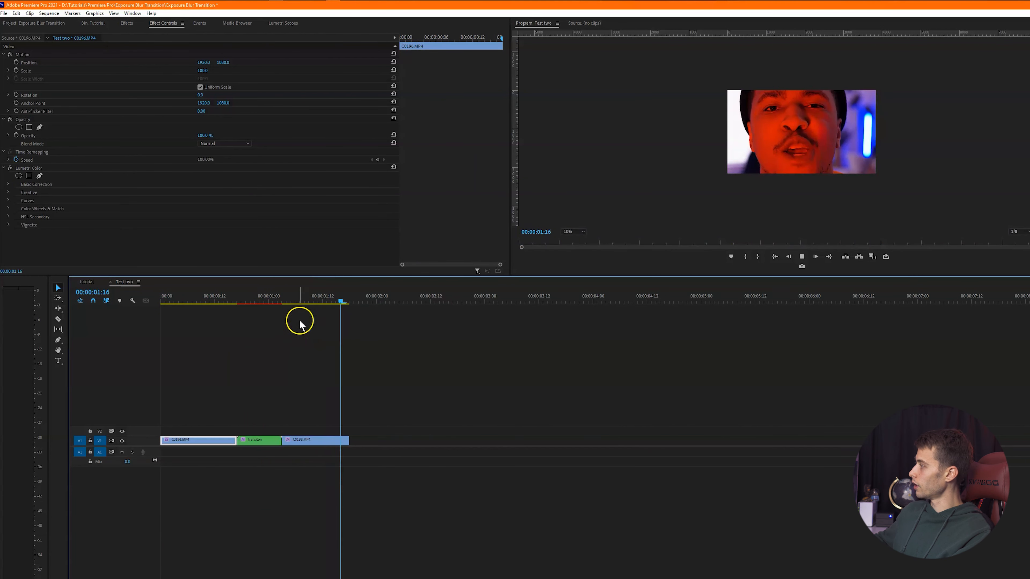
{"action": "left_click_drag", "start_coordinate": [294, 302], "coordinate": [249, 304]}
{"action": "left_click_drag", "start_coordinate": [200, 310], "coordinate": [196, 310]}
- Nest both video clips and the transition clip together into one sequence, keeping the default name
{"action": "left_click_drag", "start_coordinate": [209, 422], "coordinate": [391, 459]}
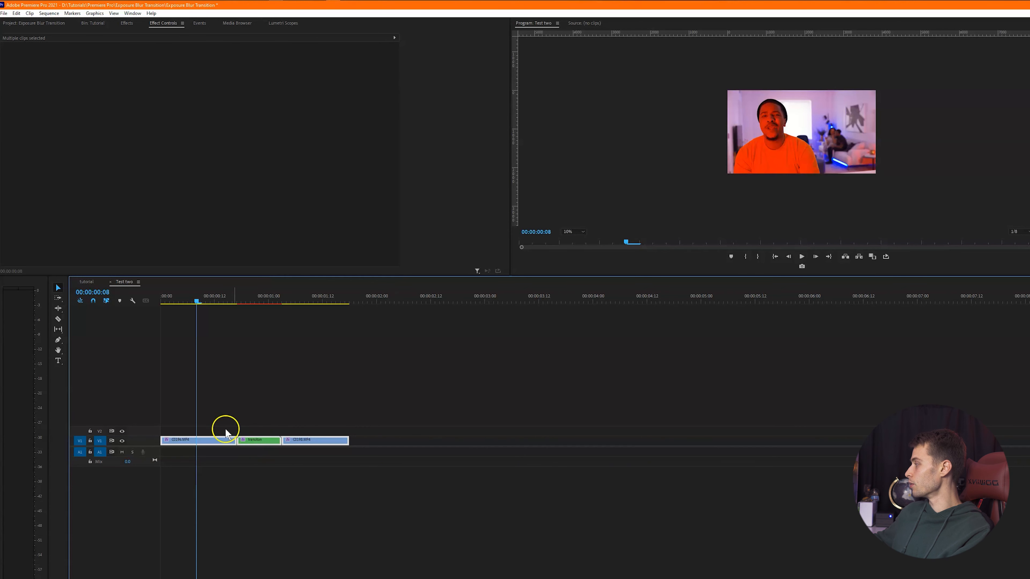
{"action": "left_click_drag", "start_coordinate": [219, 420], "coordinate": [388, 443]}
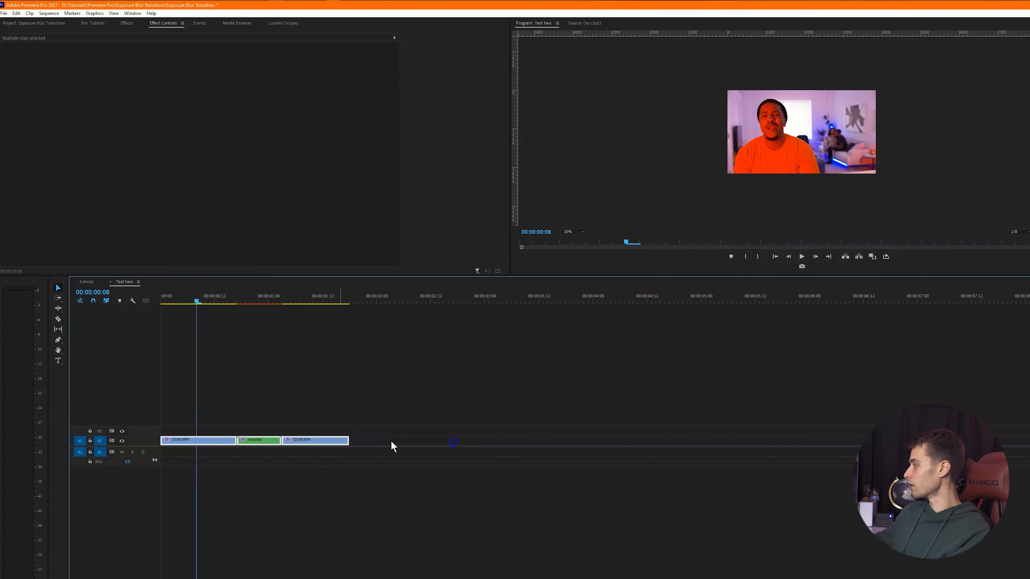
{"action": "right_click", "coordinate": [325, 440]}
{"action": "left_click", "coordinate": [386, 263]}
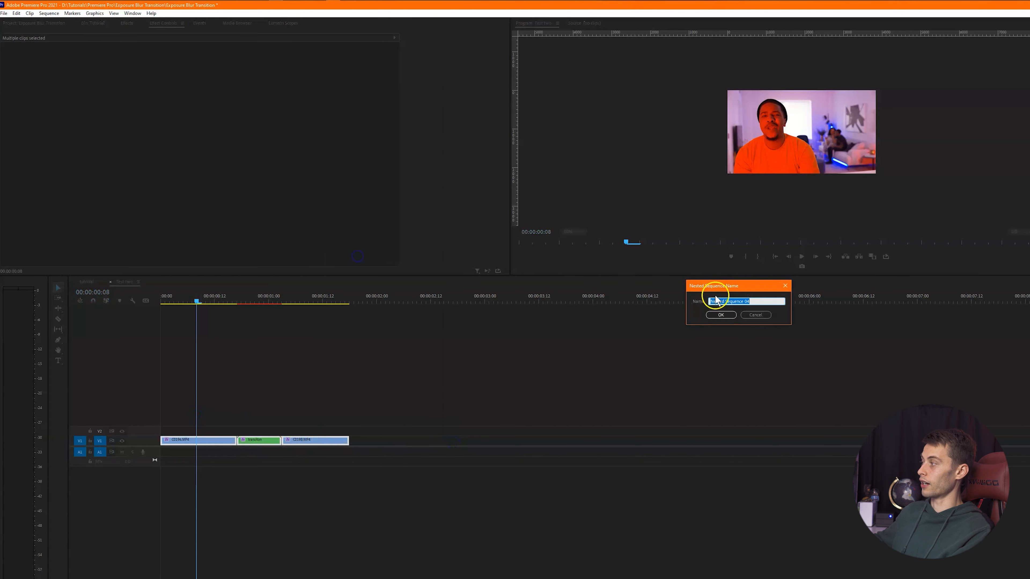
{"action": "left_click", "coordinate": [720, 315]}
- Apply the Transform effect from the Distort category to the new nested sequence and bring its settings into view
{"action": "left_click", "coordinate": [249, 440]}
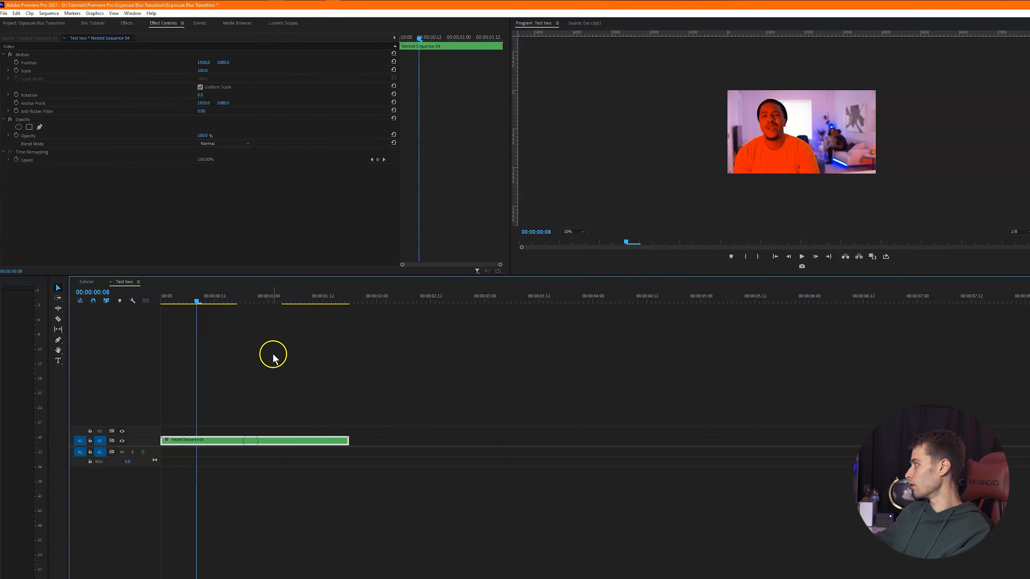
{"action": "left_click", "coordinate": [127, 23]}
{"action": "left_click", "coordinate": [46, 33]}
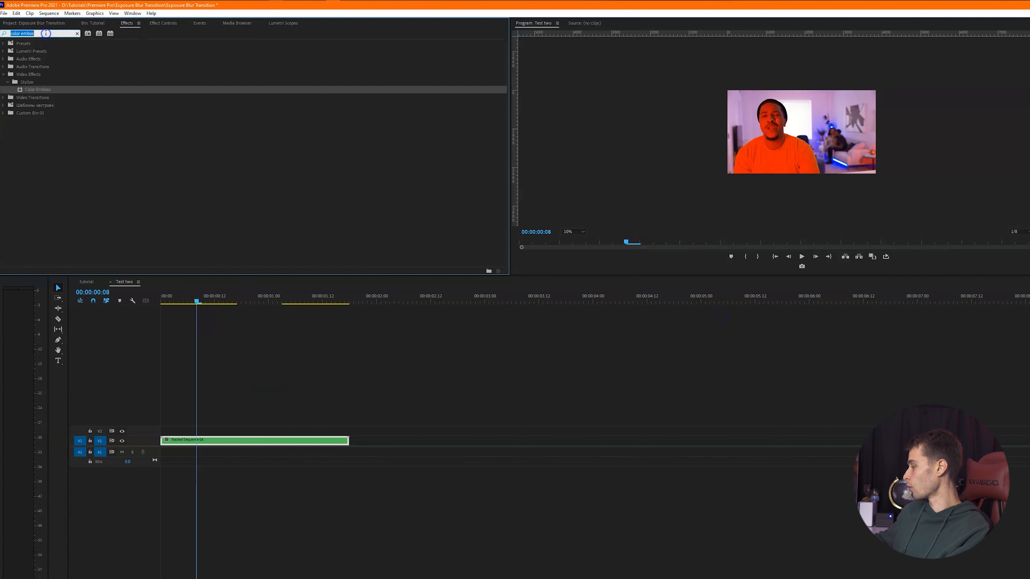
{"action": "type", "text": "transform"}
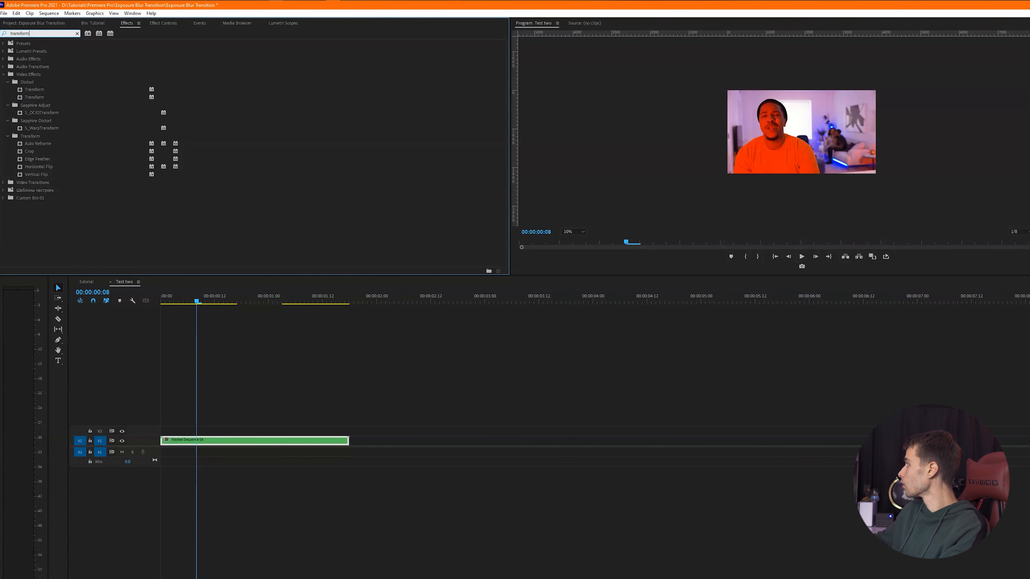
{"action": "left_click_drag", "start_coordinate": [36, 90], "coordinate": [265, 442]}
{"action": "left_click", "coordinate": [163, 23]}
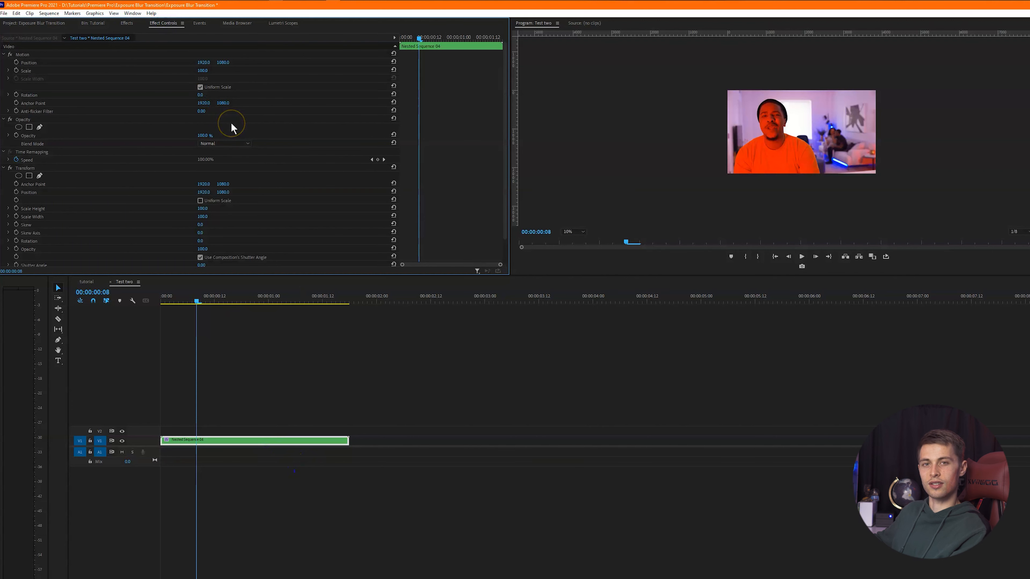
{"action": "scroll", "coordinate": [303, 191], "scroll_direction": "down", "scroll_amount": 1}
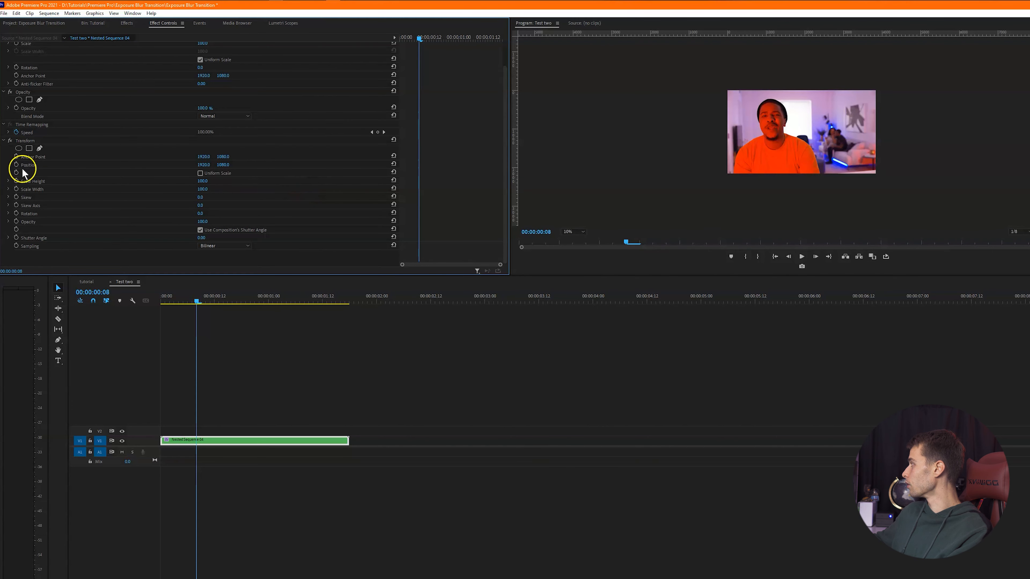